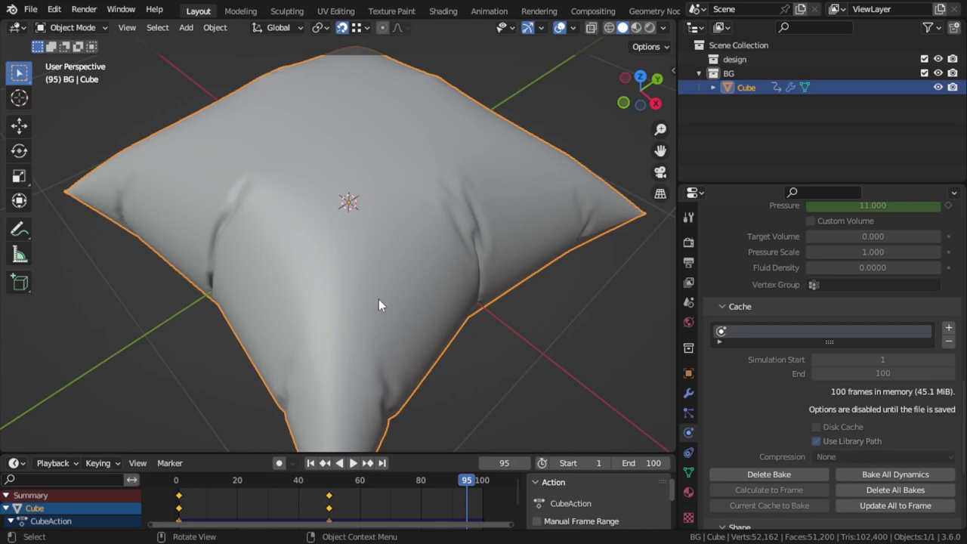
- Orbit around the pillow, reselect it and return to the top-down view
{"action": "left_click_drag", "start_coordinate": [422, 283], "coordinate": [459, 315]}
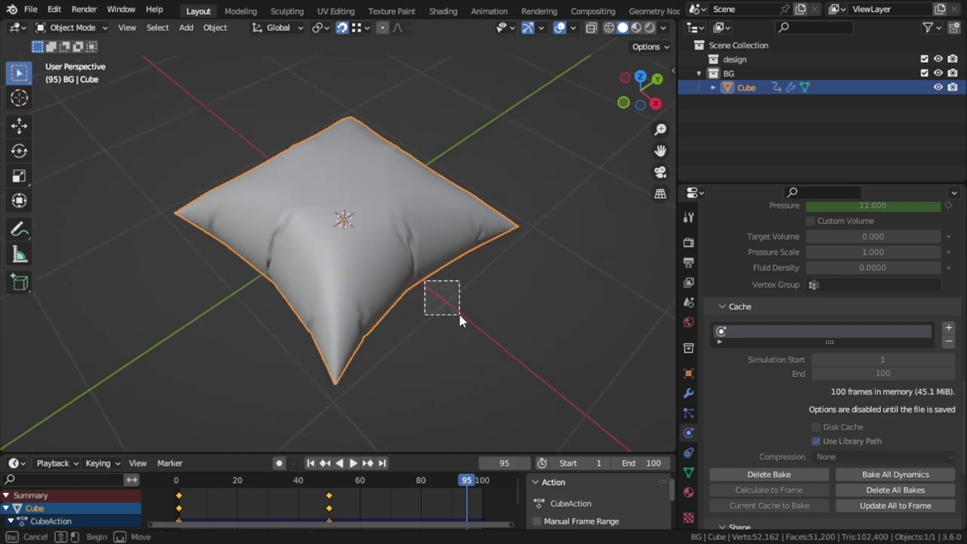
{"action": "middle_click_drag", "start_coordinate": [460, 314], "coordinate": [424, 280]}
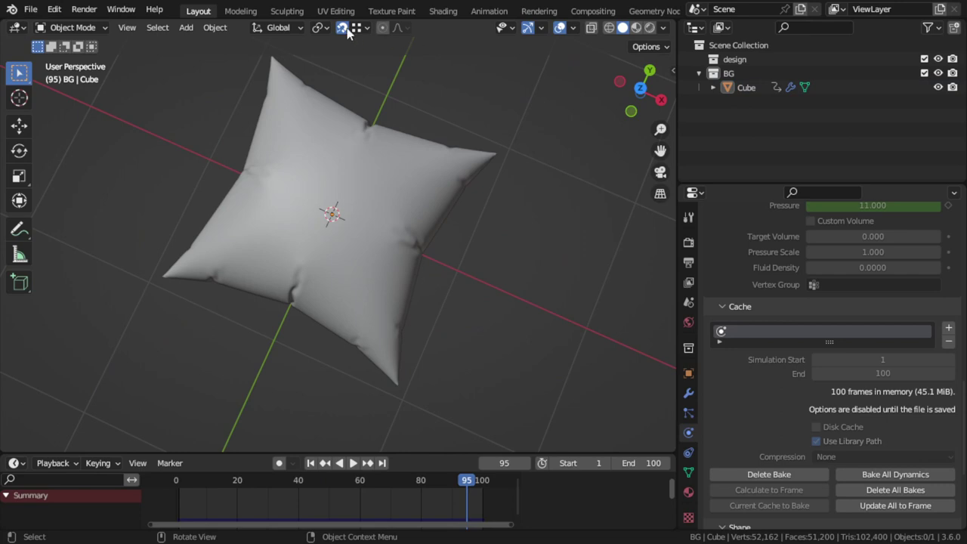
{"action": "mouse_move", "coordinate": [399, 230]}
{"action": "middle_mouse_down"}
{"action": "mouse_move", "coordinate": [416, 218]}
{"action": "mouse_move", "coordinate": [377, 156]}
{"action": "mouse_move", "coordinate": [450, 286]}
{"action": "mouse_move", "coordinate": [436, 222]}
{"action": "mouse_move", "coordinate": [440, 230]}
{"action": "mouse_move", "coordinate": [421, 212]}
{"action": "mouse_move", "coordinate": [431, 254]}
{"action": "mouse_move", "coordinate": [395, 147]}
{"action": "mouse_move", "coordinate": [448, 265]}
{"action": "mouse_move", "coordinate": [547, 184]}
{"action": "mouse_move", "coordinate": [544, 173]}
{"action": "mouse_move", "coordinate": [451, 237]}
{"action": "mouse_move", "coordinate": [471, 212]}
{"action": "mouse_move", "coordinate": [477, 219]}
{"action": "middle_mouse_up"}
{"action": "left_click", "coordinate": [420, 212]}
{"action": "key", "text": "KP_7"}
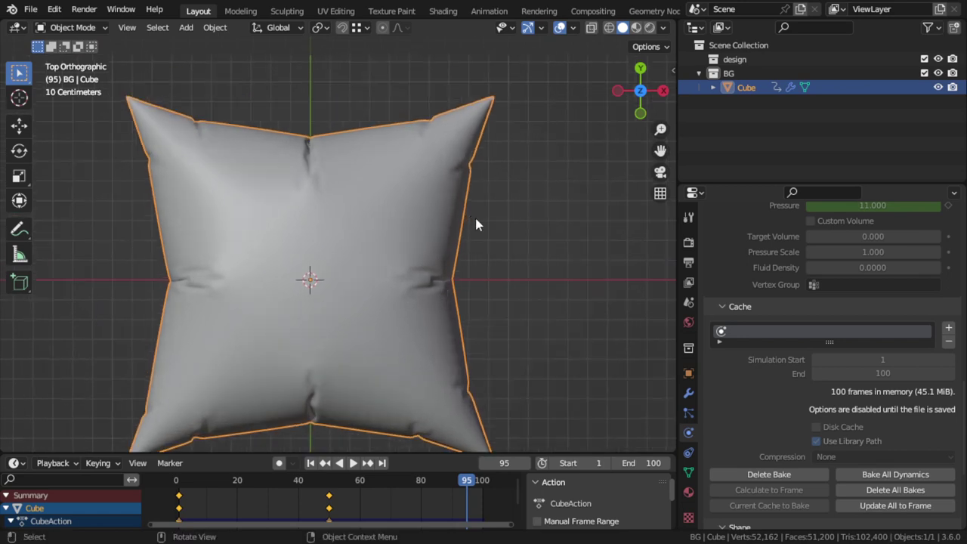
{"action": "key", "text": "KP_7"}
{"action": "scroll", "coordinate": [476, 231], "scroll_direction": "down", "scroll_amount": 1}
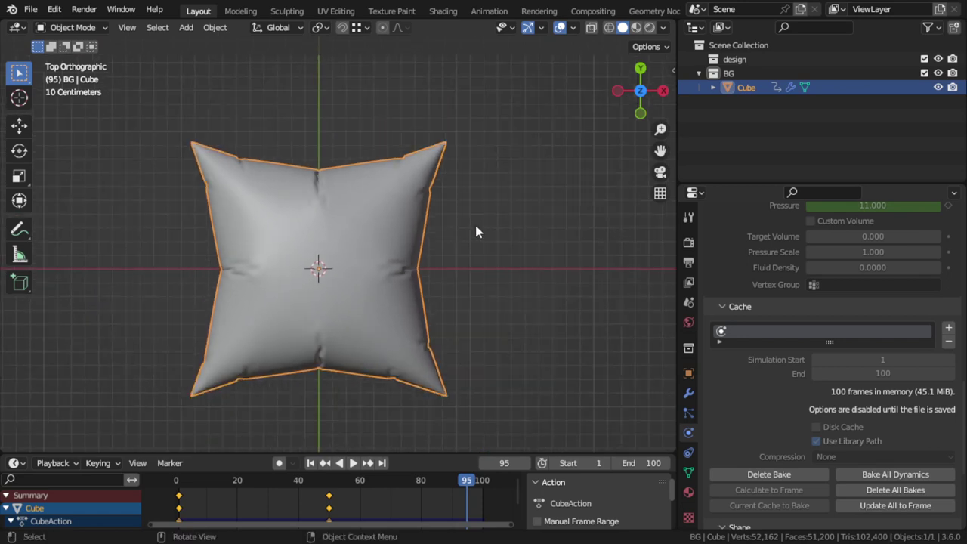
- Hide the pillow, make the design collection active and add a new cube
{"action": "left_click", "coordinate": [938, 87]}
{"action": "left_click", "coordinate": [809, 60]}
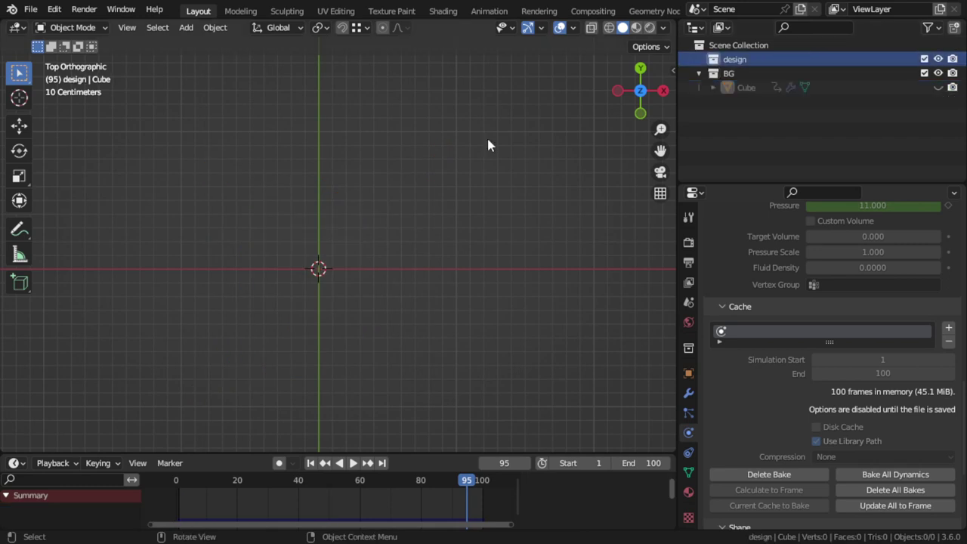
{"action": "key", "text": "shift+a"}
{"action": "mouse_move", "coordinate": [345, 35]}
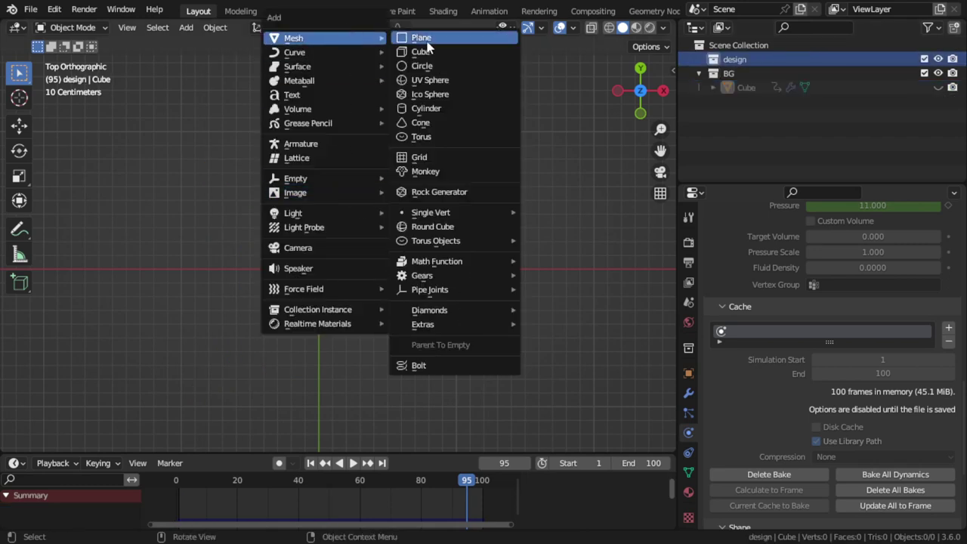
{"action": "left_click", "coordinate": [421, 51]}
- Orbit to a perspective view and show the sidebar's screencast keys settings
{"action": "middle_click_drag", "start_coordinate": [427, 166], "coordinate": [419, 218]}
{"action": "key", "text": "n"}
{"action": "left_click", "coordinate": [668, 181]}
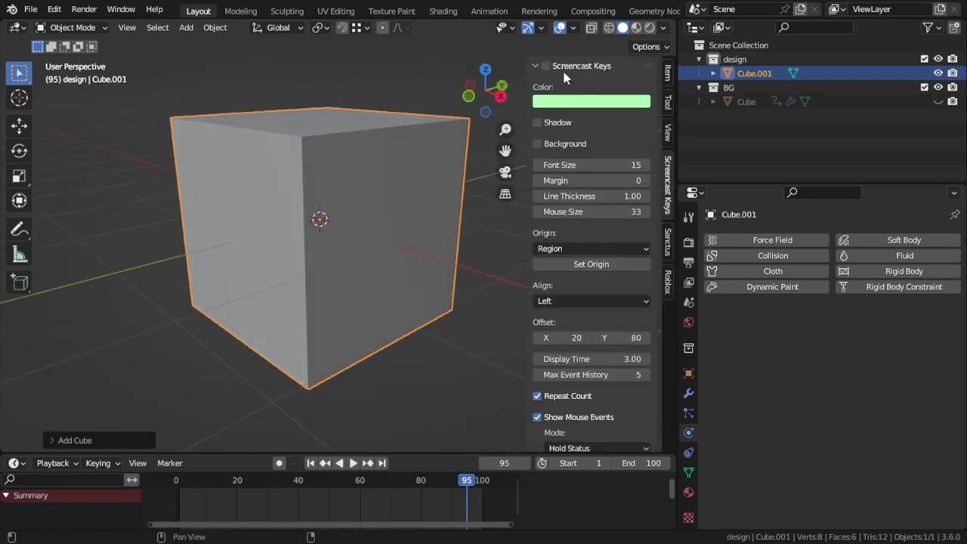
- Close the sidebar and flatten the cube along Z to 0.01 scale
{"action": "key", "text": "n"}
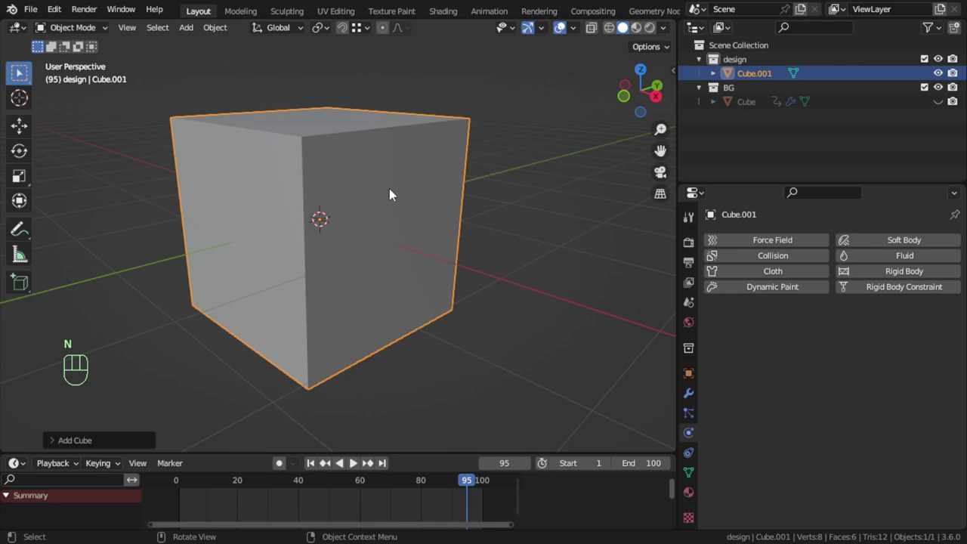
{"action": "type", "text": "sz0.01"}
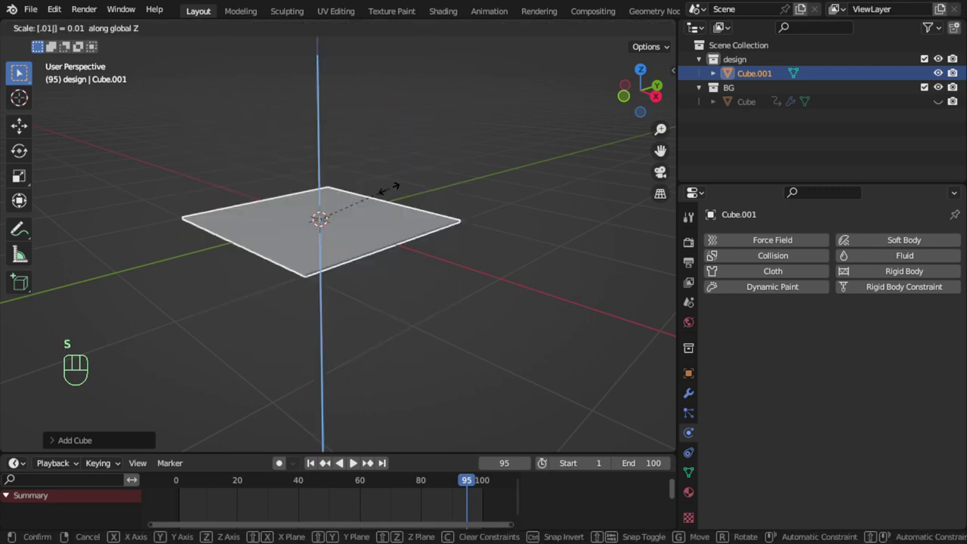
{"action": "key", "text": "Return"}
- In top view and Edit Mode, add many horizontal loop cuts across the plate
{"action": "key", "text": "KP_7"}
{"action": "key", "text": "Tab"}
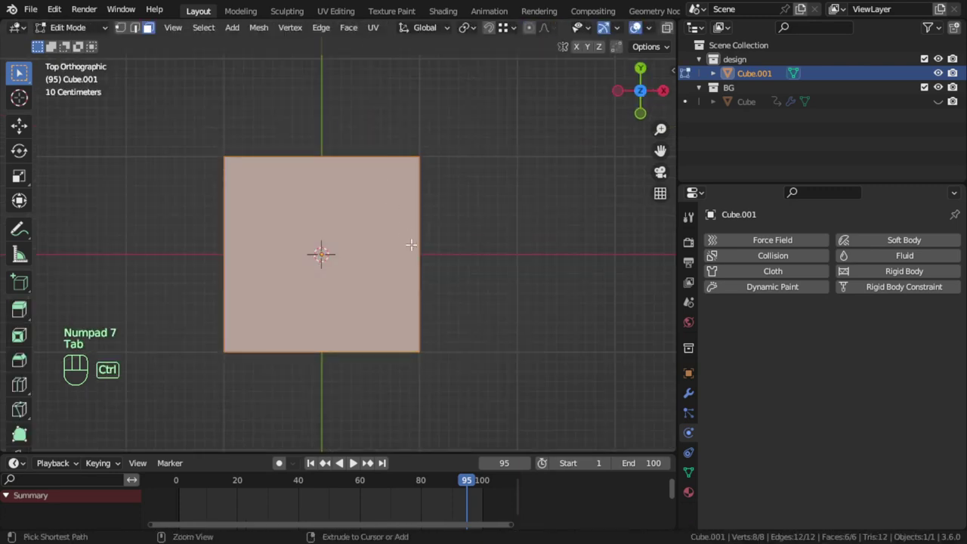
{"action": "key", "text": "ctrl+r"}
{"action": "scroll", "coordinate": [319, 255], "scroll_direction": "up", "scroll_amount": 20}
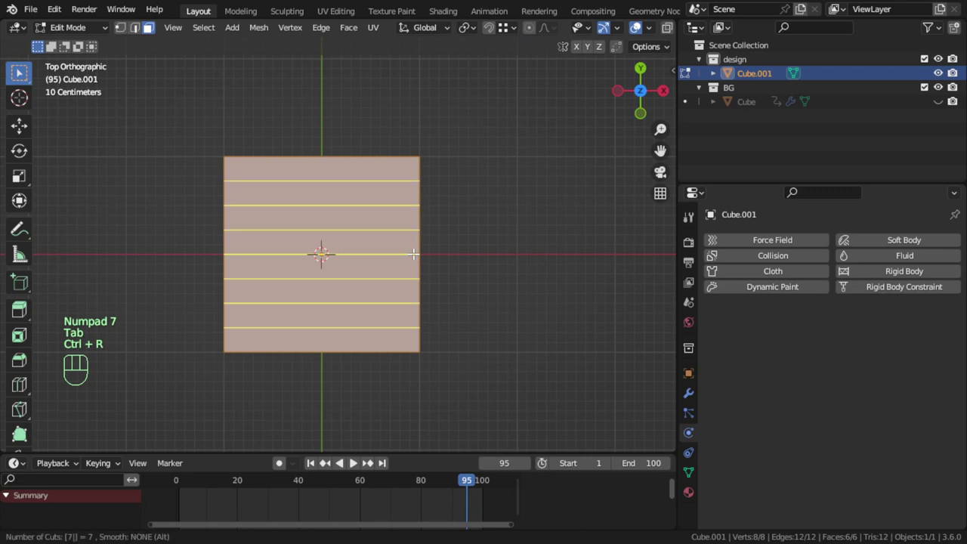
{"action": "left_click", "coordinate": [320, 255]}
- Add 79 vertical loop cuts, then tilt the view along the plate's edge
{"action": "key", "text": "ctrl+r"}
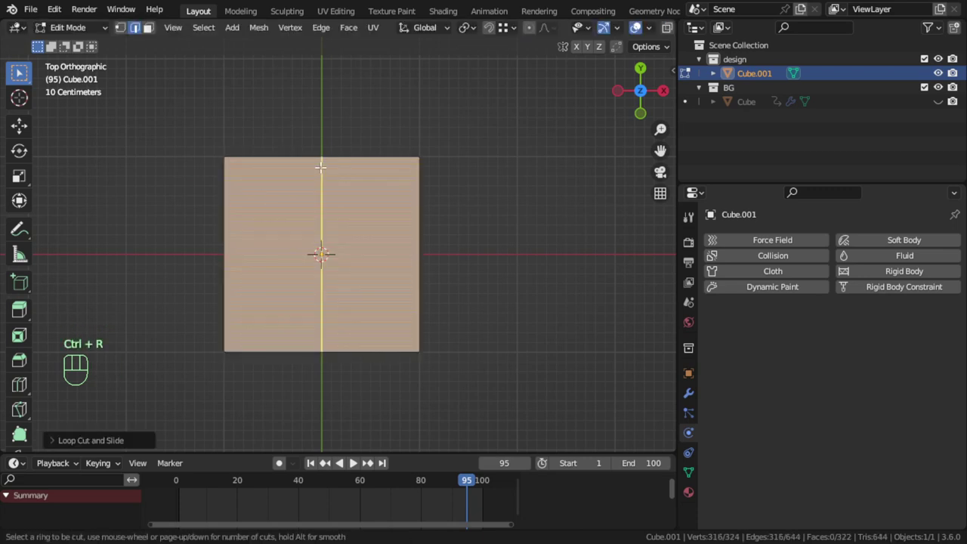
{"action": "key", "text": "7"}
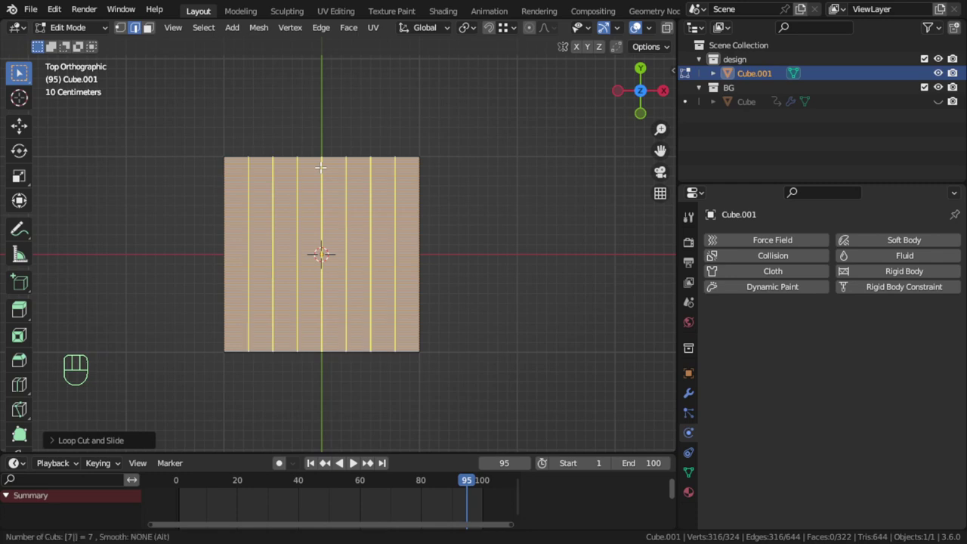
{"action": "key", "text": "9"}
{"action": "key", "text": "Return"}
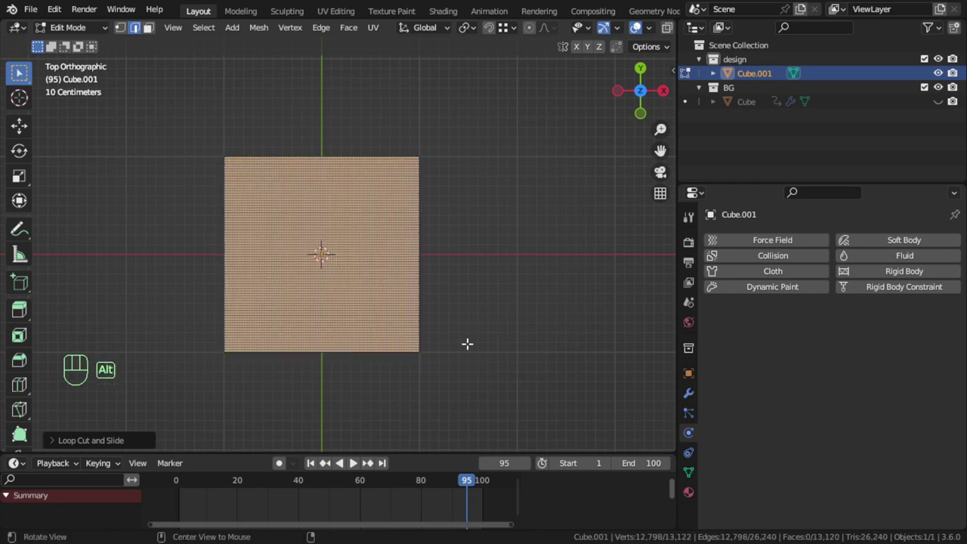
{"action": "middle_click_drag", "start_coordinate": [466, 343], "coordinate": [360, 196]}
{"action": "scroll", "coordinate": [286, 271], "scroll_direction": "up", "scroll_amount": 2}
{"action": "middle_click_drag", "start_coordinate": [286, 270], "coordinate": [172, 58]}
- Delete only the ring of rim side faces, then return to Object Mode
{"action": "scroll", "coordinate": [265, 310], "scroll_direction": "up", "scroll_amount": 1}
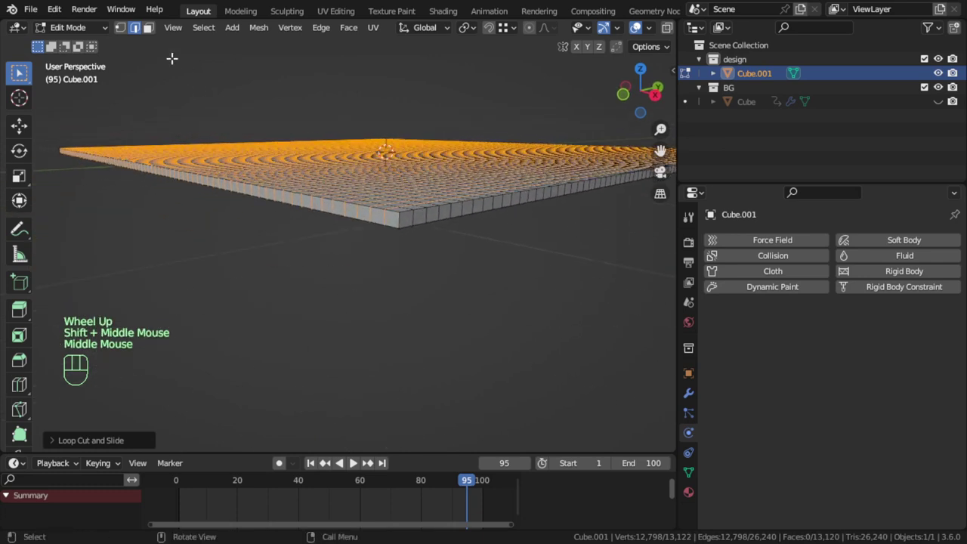
{"action": "left_click", "coordinate": [249, 98]}
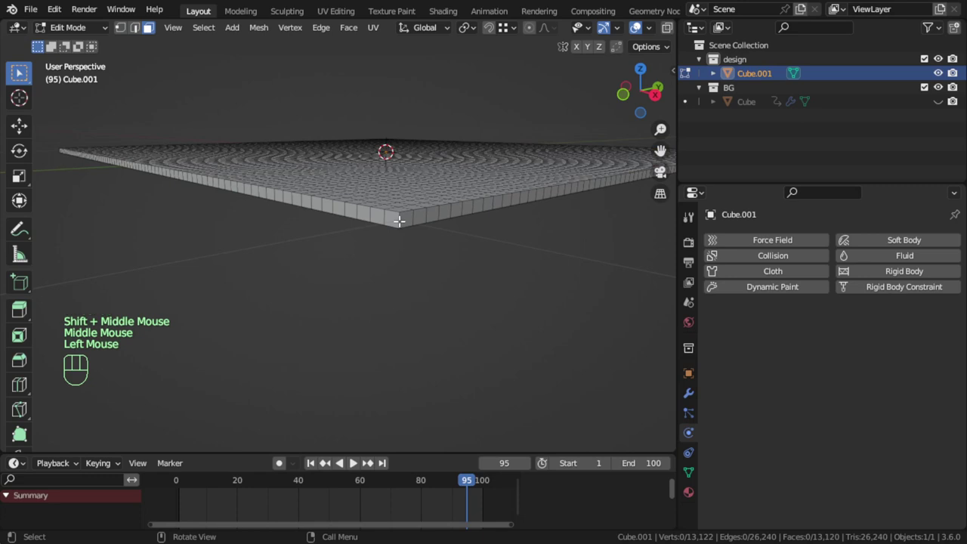
{"action": "key", "text": "3"}
{"action": "double_click", "coordinate": [402, 219]}
{"action": "key", "text": "x"}
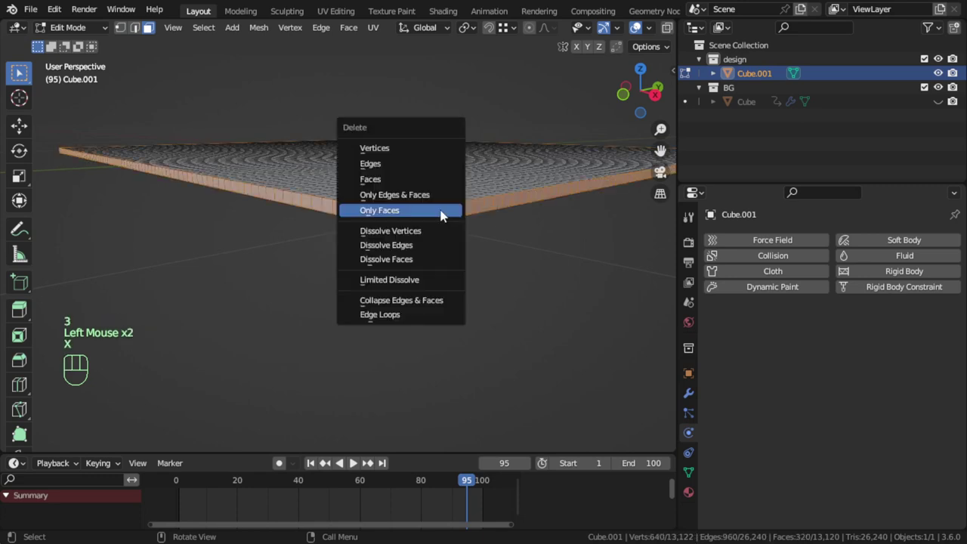
{"action": "left_click", "coordinate": [442, 216]}
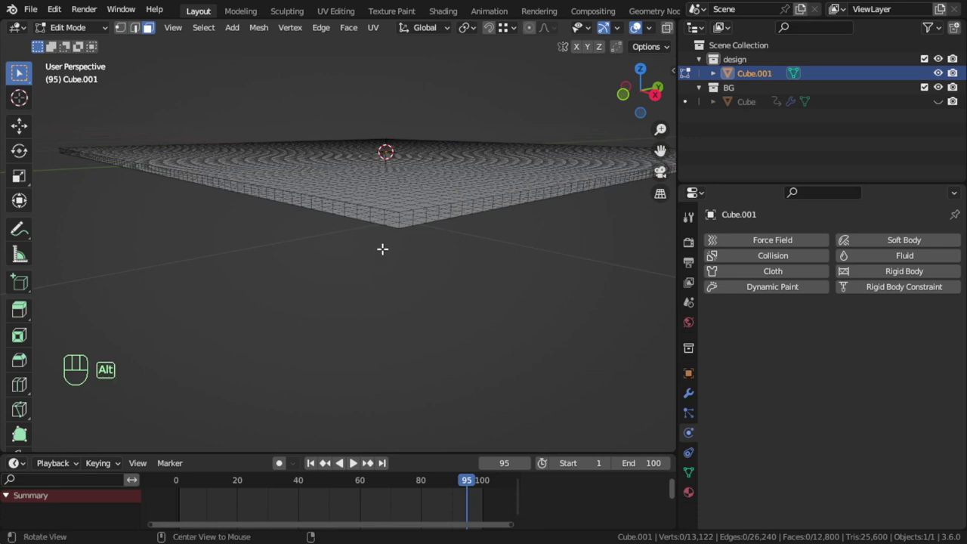
{"action": "middle_click_drag", "start_coordinate": [382, 248], "coordinate": [355, 251]}
{"action": "key", "text": "Tab"}
{"action": "scroll", "coordinate": [384, 258], "scroll_direction": "down", "scroll_amount": 2}
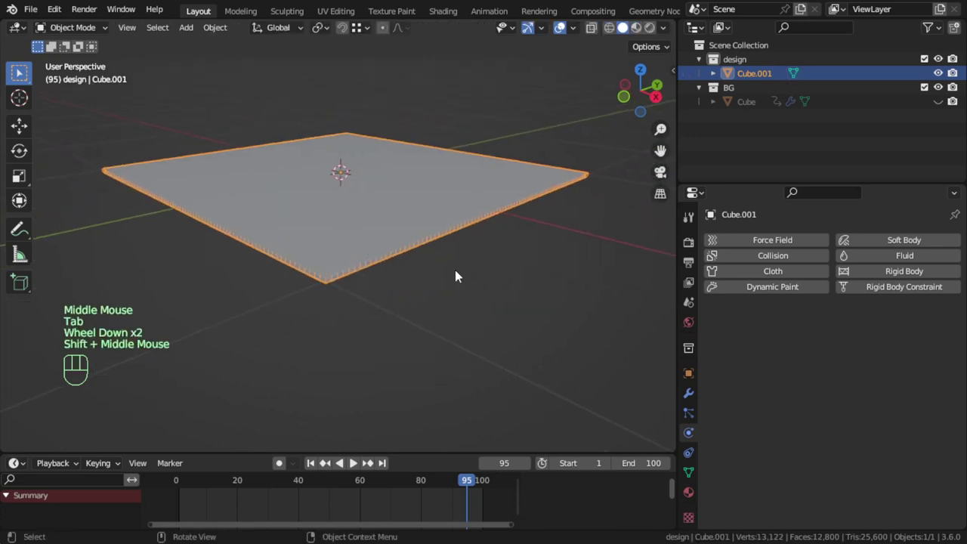
- Add Cloth physics with the Cotton preset and jump back to frame 1
{"action": "left_click", "coordinate": [774, 257]}
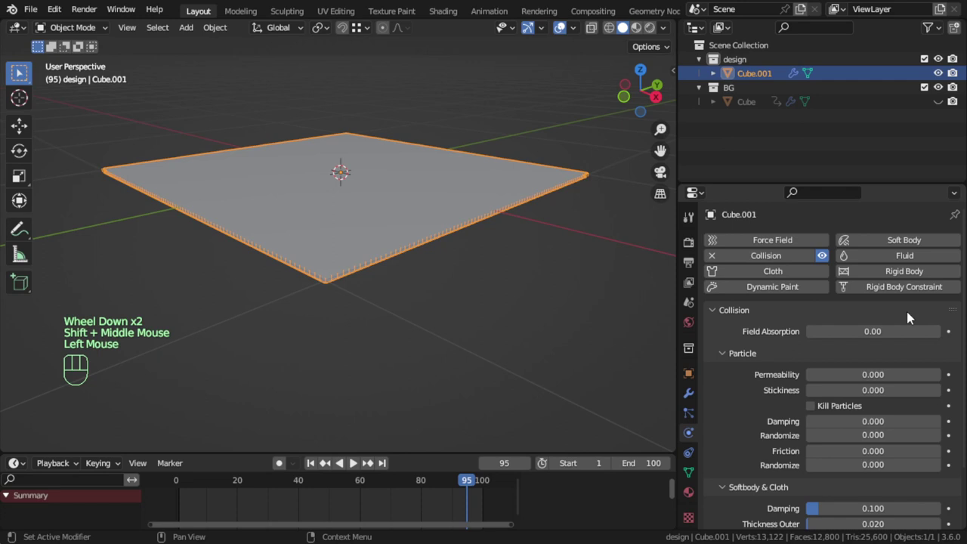
{"action": "left_click", "coordinate": [753, 258]}
{"action": "left_click", "coordinate": [764, 272]}
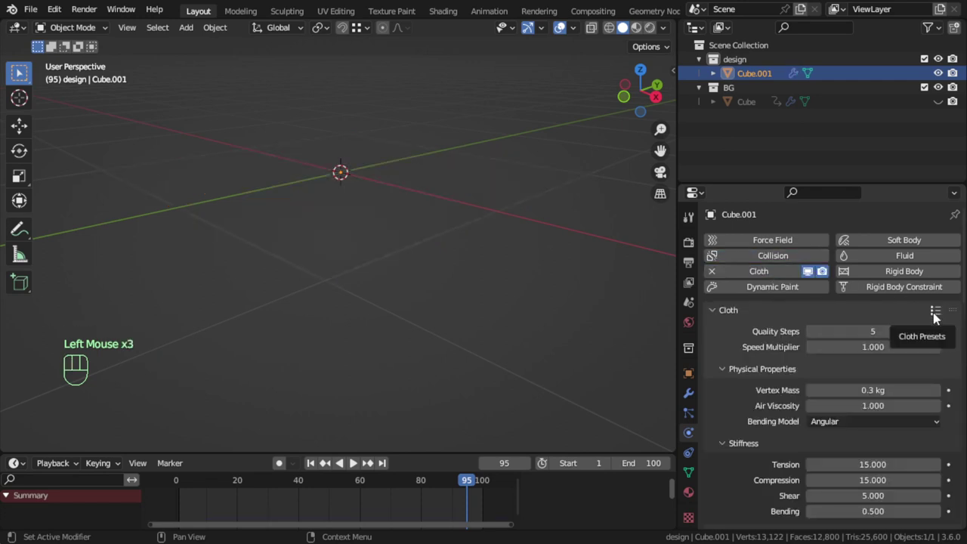
{"action": "left_click", "coordinate": [934, 315]}
{"action": "left_click", "coordinate": [861, 201]}
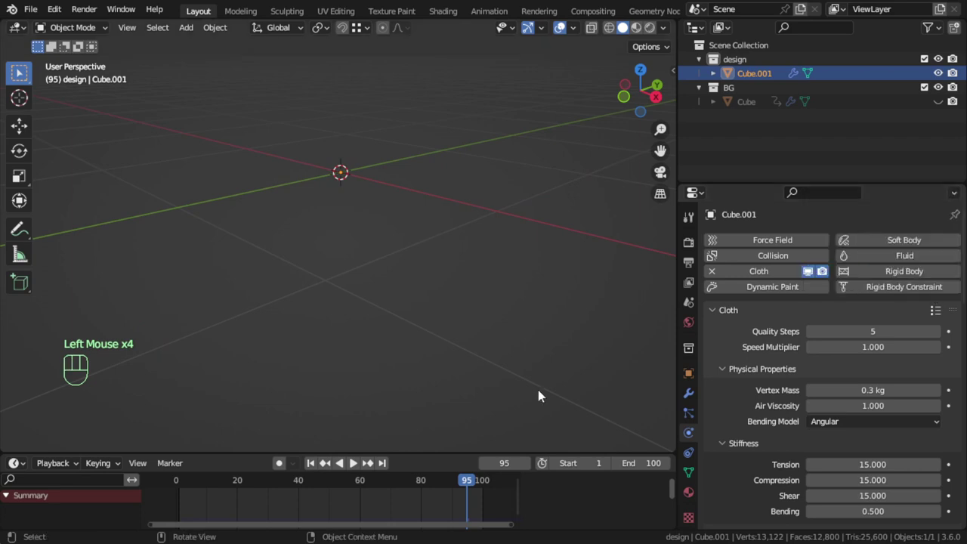
{"action": "left_click", "coordinate": [310, 463]}
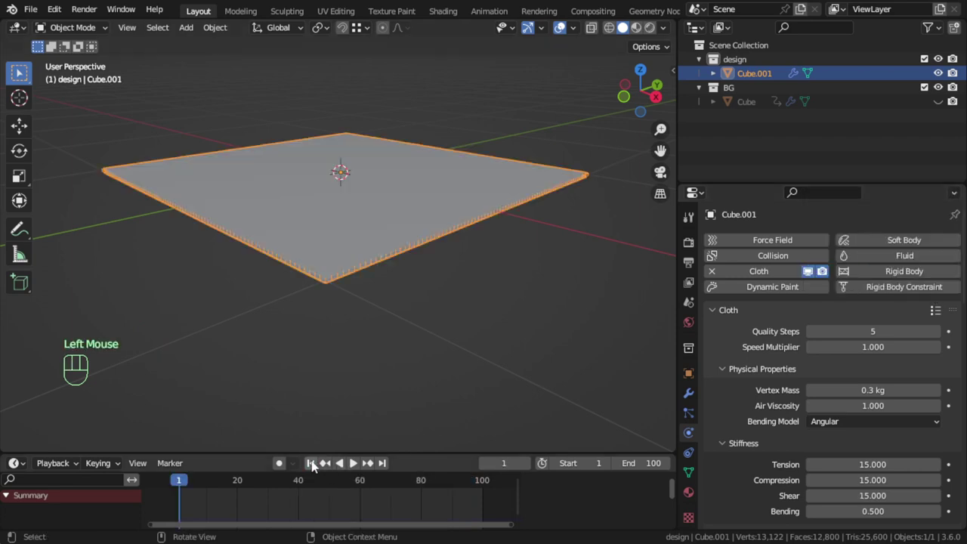
{"action": "left_click", "coordinate": [935, 310]}
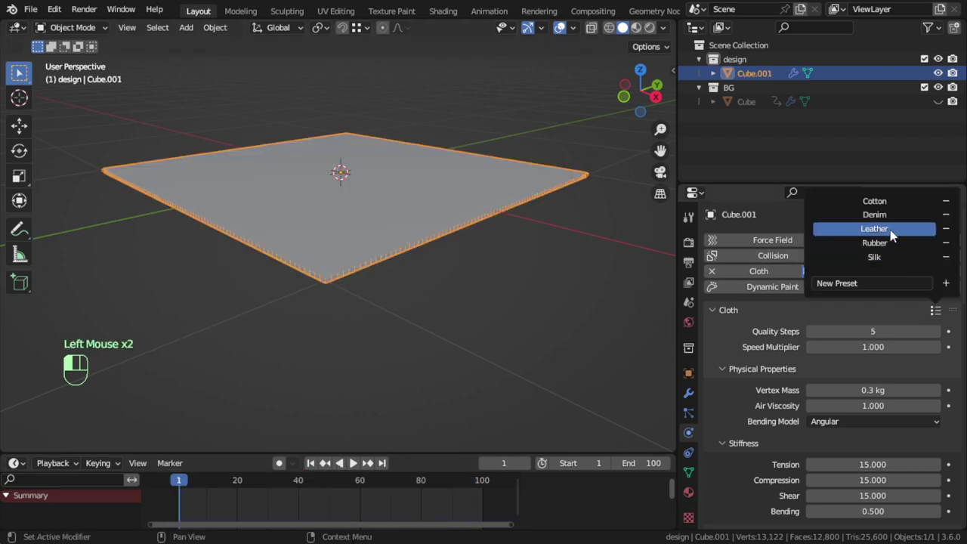
- Raise the cloth's quality steps from 5 to 6
{"action": "left_click", "coordinate": [937, 332]}
{"action": "left_click", "coordinate": [937, 333]}
{"action": "left_click", "coordinate": [928, 331]}
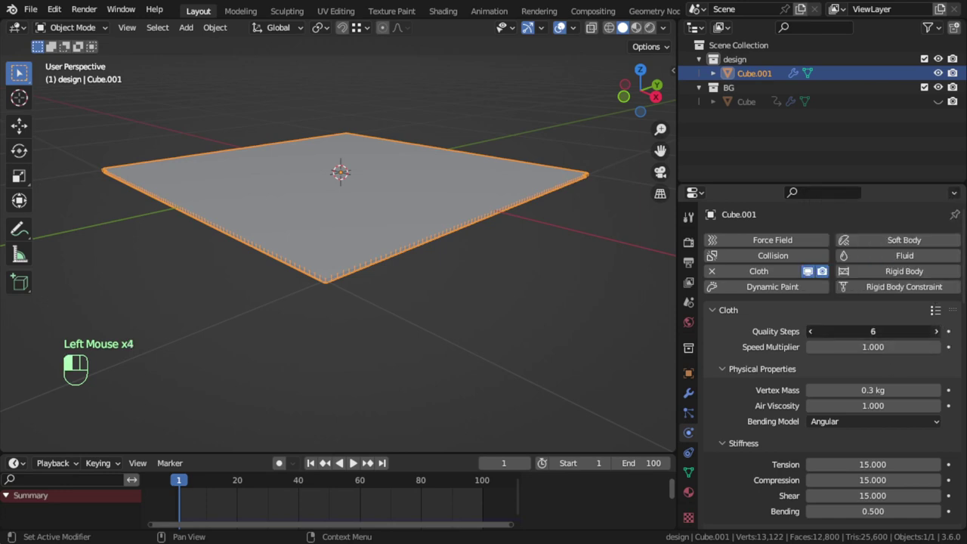
- Set the Gravity field weight to 0 under Field Weights, then collapse it
{"action": "scroll", "coordinate": [850, 347], "scroll_direction": "down", "scroll_amount": 4}
{"action": "scroll", "coordinate": [847, 369], "scroll_direction": "down", "scroll_amount": 7}
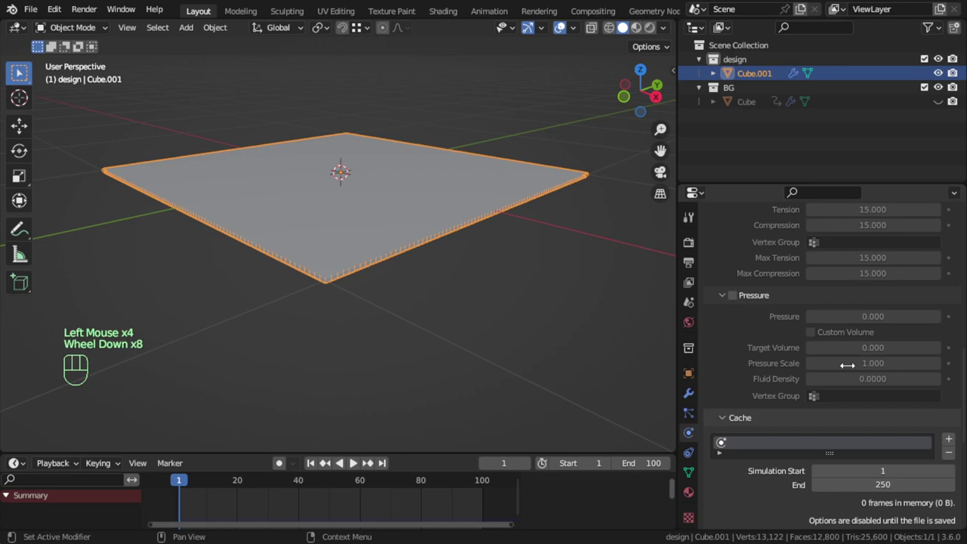
{"action": "scroll", "coordinate": [848, 371], "scroll_direction": "down", "scroll_amount": 1}
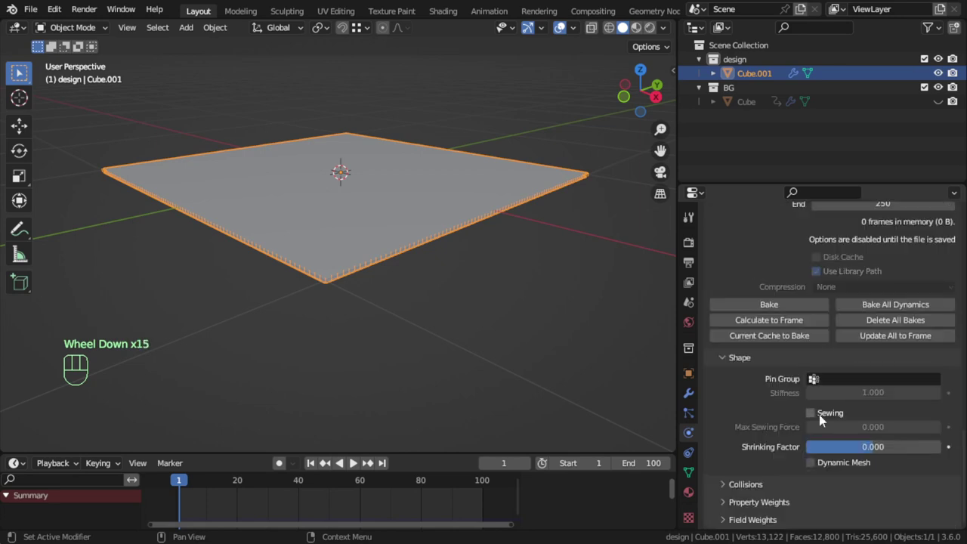
{"action": "left_click", "coordinate": [761, 520]}
{"action": "scroll", "coordinate": [813, 500], "scroll_direction": "down", "scroll_amount": 3}
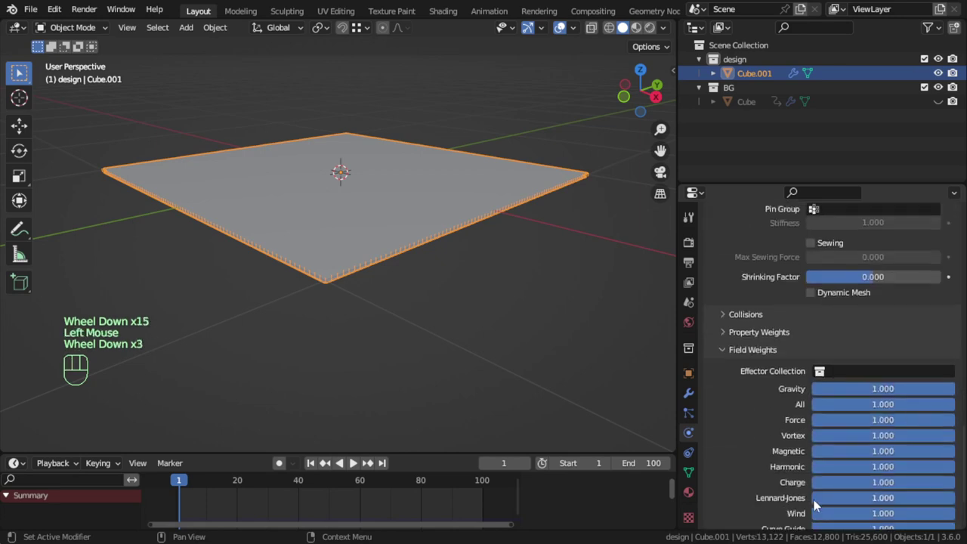
{"action": "left_click", "coordinate": [919, 389]}
{"action": "left_click_drag", "start_coordinate": [922, 393], "coordinate": [814, 384]}
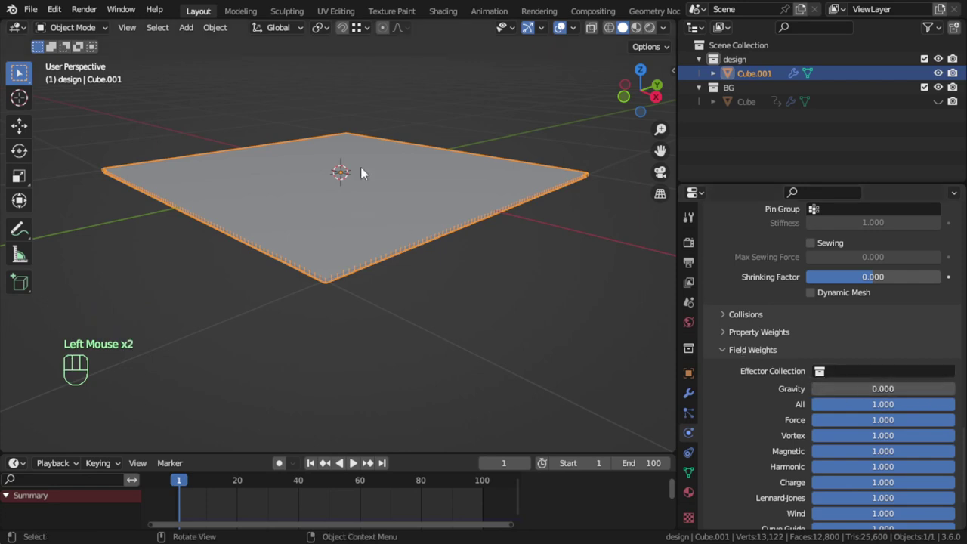
{"action": "left_click", "coordinate": [759, 351]}
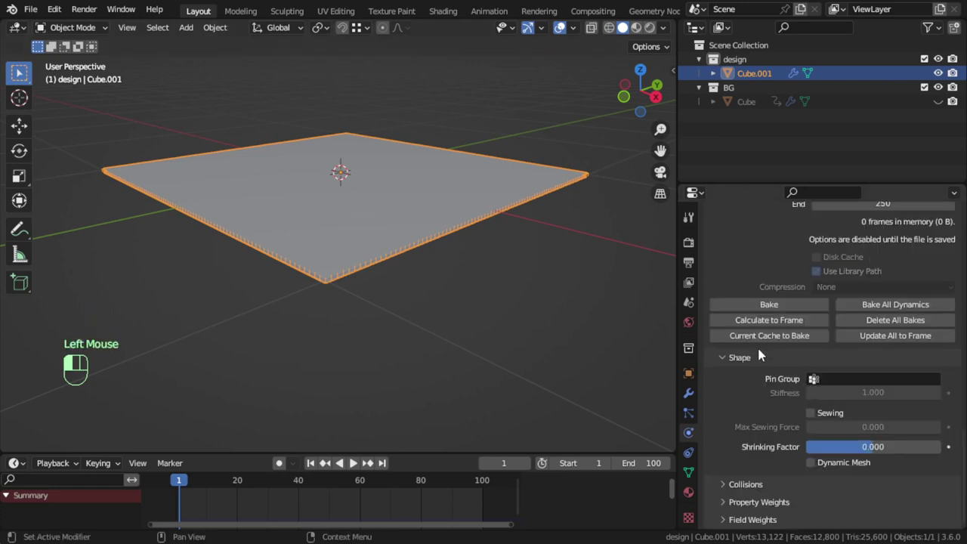
- Enable Self Collisions and raise collision Quality to 4
{"action": "left_click", "coordinate": [764, 484]}
{"action": "scroll", "coordinate": [793, 484], "scroll_direction": "down", "scroll_amount": 2}
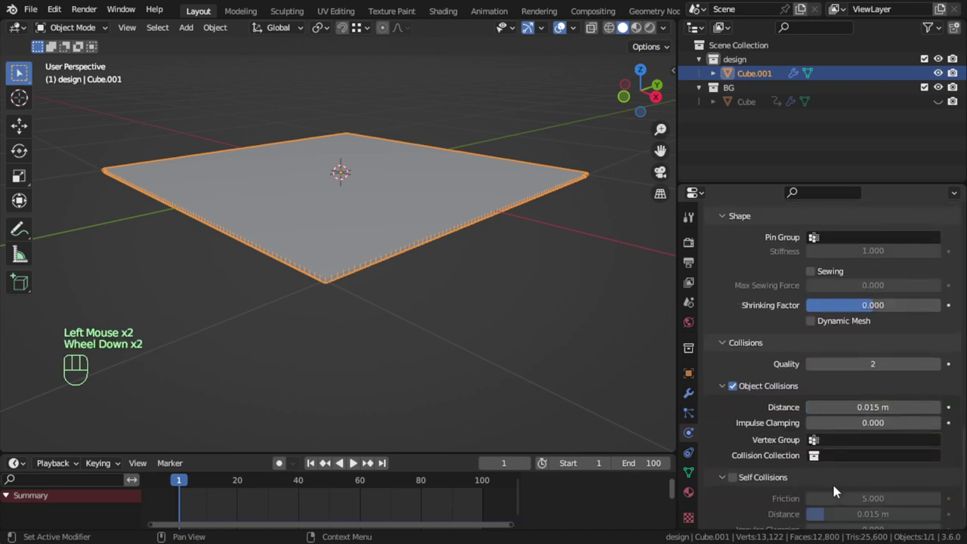
{"action": "left_click", "coordinate": [748, 478]}
{"action": "left_click", "coordinate": [730, 386]}
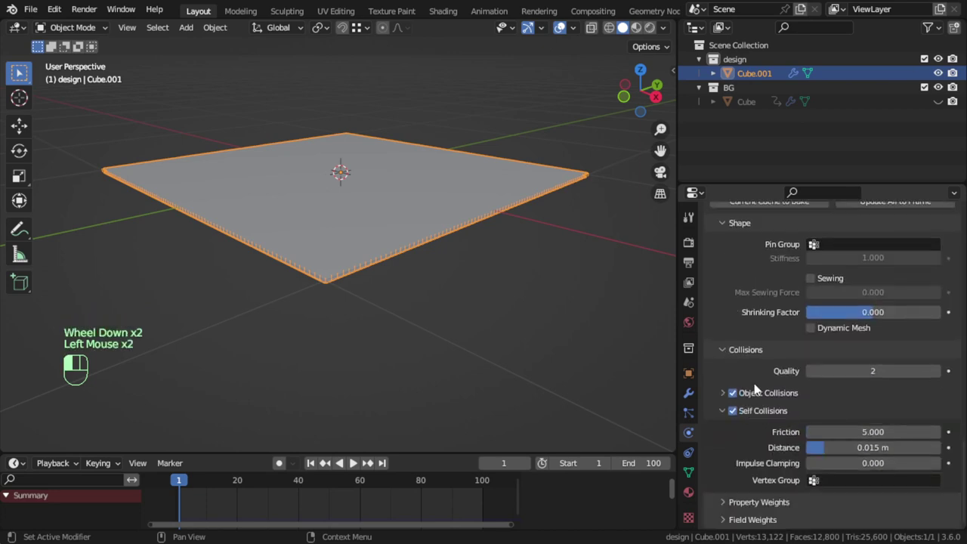
{"action": "left_click", "coordinate": [937, 371]}
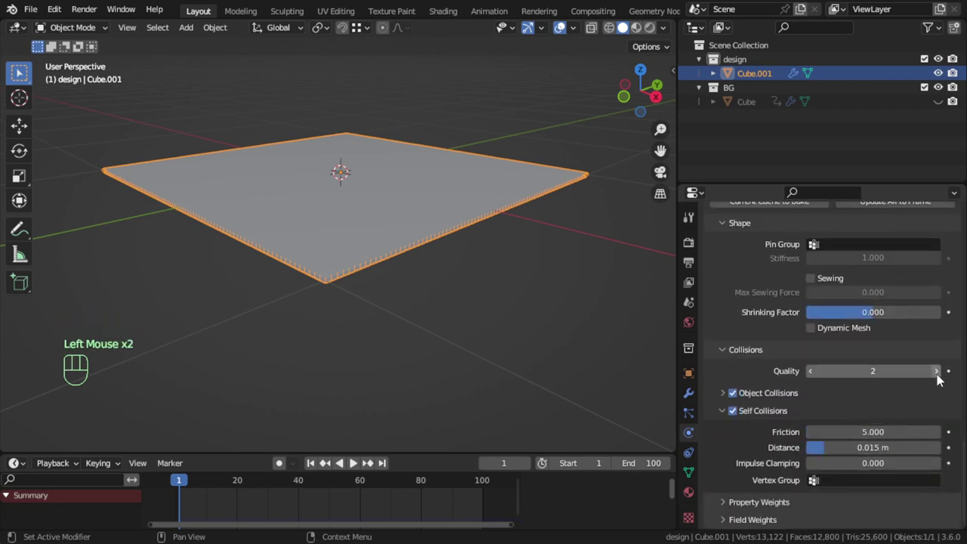
{"action": "left_click", "coordinate": [729, 350]}
- Set the simulation cache End frame to 150
{"action": "scroll", "coordinate": [785, 378], "scroll_direction": "up", "scroll_amount": 2}
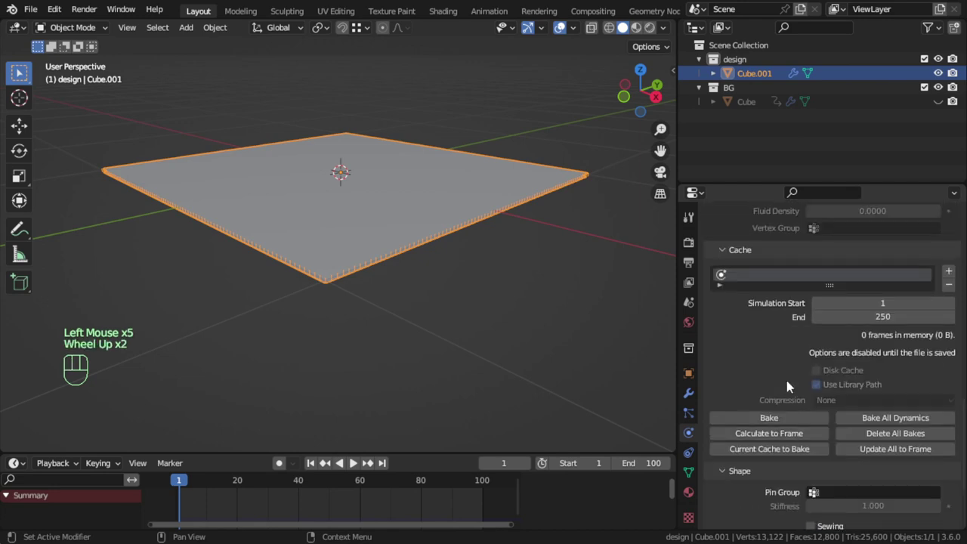
{"action": "left_click", "coordinate": [880, 317]}
{"action": "type", "text": "15"}
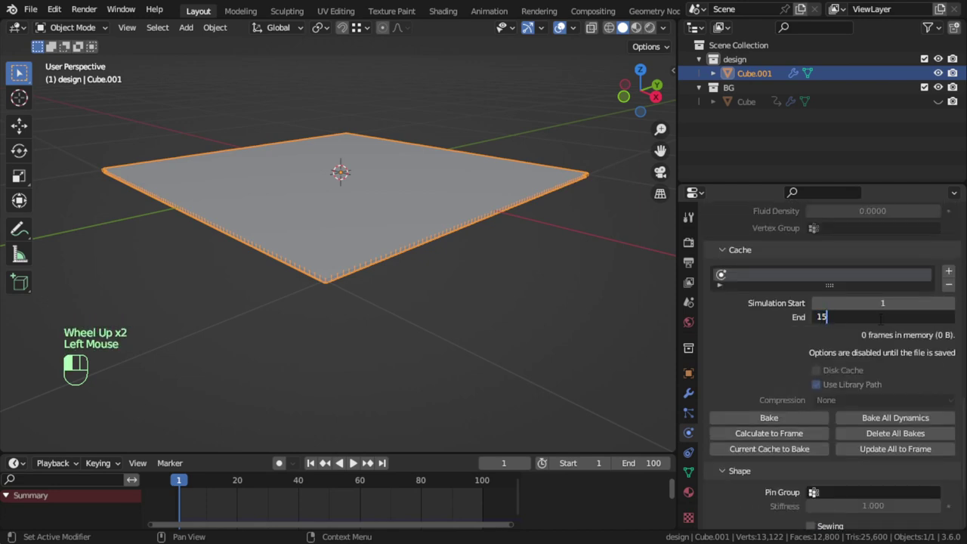
{"action": "type", "text": "0"}
{"action": "key", "text": "Return"}
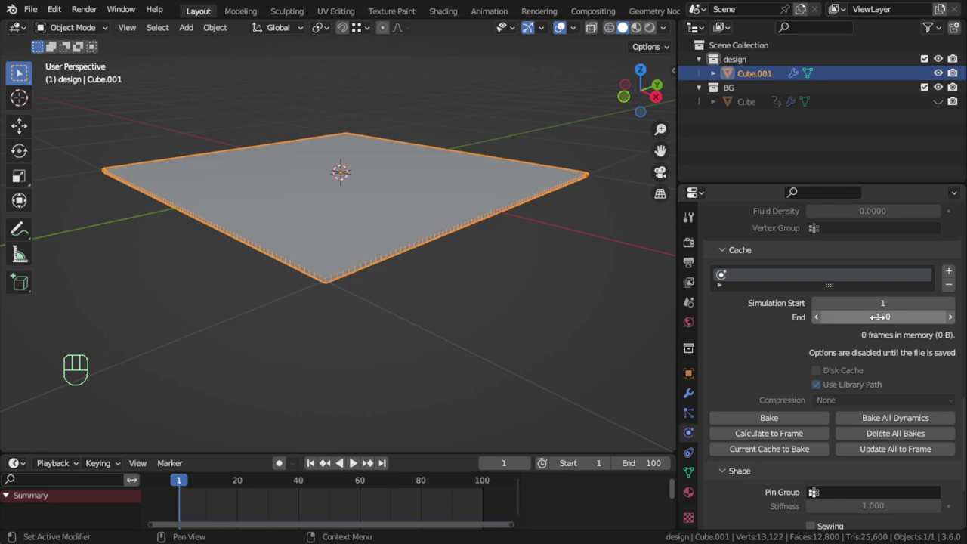
- Collapse the Cache panel and tick Sewing under the cloth's Shape settings
{"action": "left_click", "coordinate": [741, 250]}
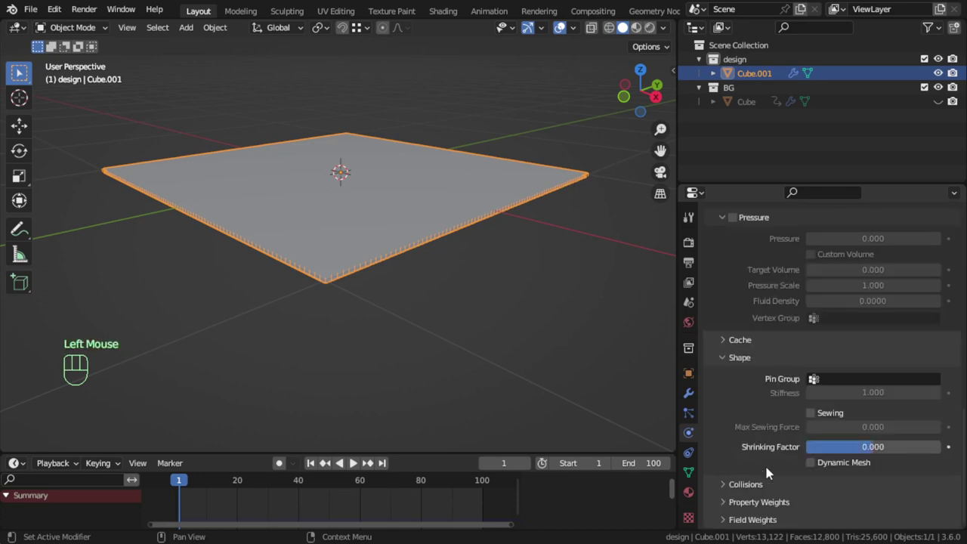
{"action": "scroll", "coordinate": [741, 341], "scroll_direction": "up", "scroll_amount": 4}
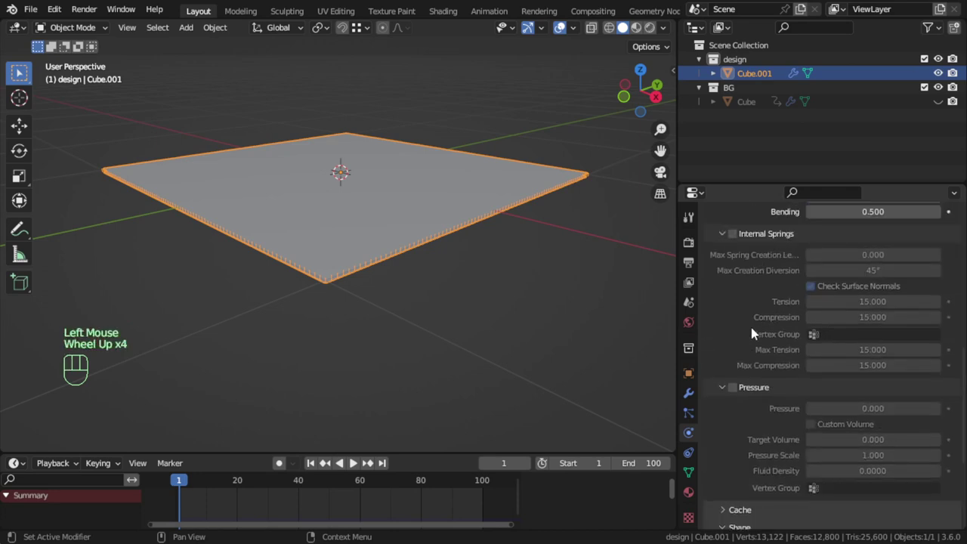
{"action": "scroll", "coordinate": [752, 408], "scroll_direction": "down", "scroll_amount": 2}
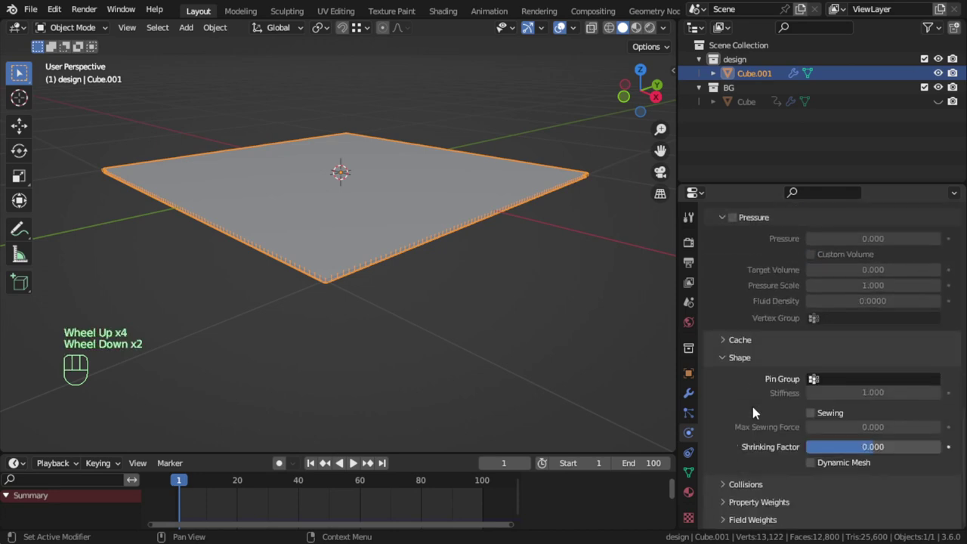
{"action": "left_click", "coordinate": [816, 415]}
{"action": "scroll", "coordinate": [362, 282], "scroll_direction": "up", "scroll_amount": 2}
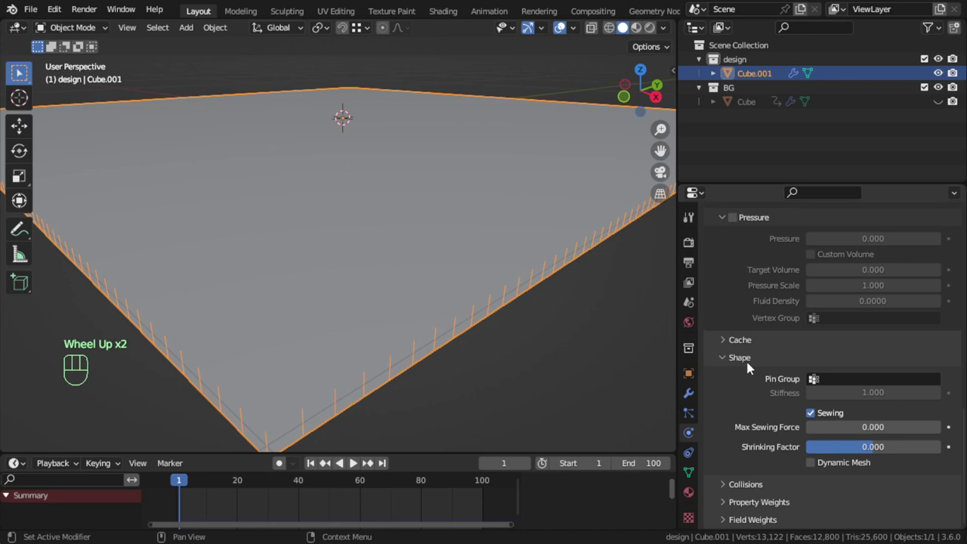
{"action": "scroll", "coordinate": [778, 364], "scroll_direction": "up", "scroll_amount": 5}
- Enable Pressure, set it to 1 and keyframe it at frame 1
{"action": "scroll", "coordinate": [734, 434], "scroll_direction": "down", "scroll_amount": 2}
{"action": "scroll", "coordinate": [737, 429], "scroll_direction": "up", "scroll_amount": 1}
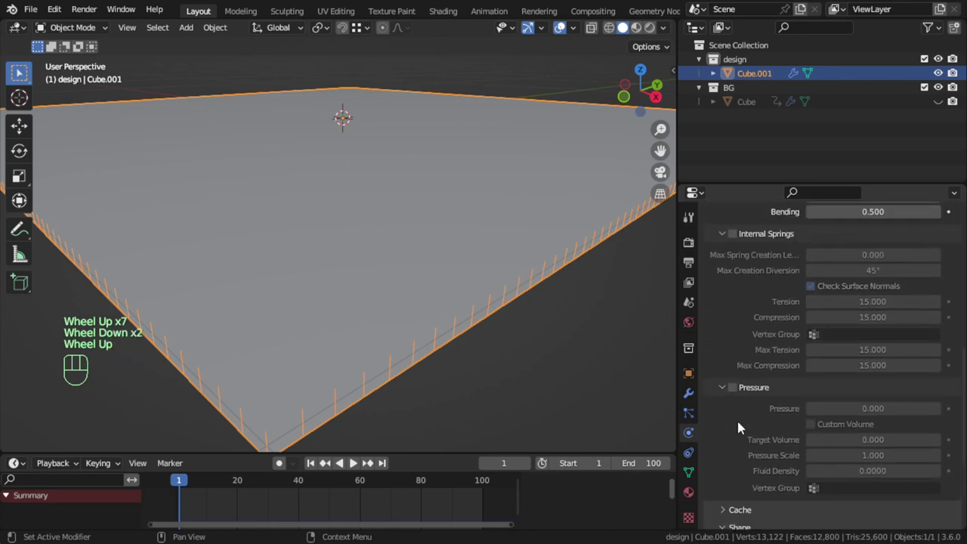
{"action": "left_click", "coordinate": [739, 388]}
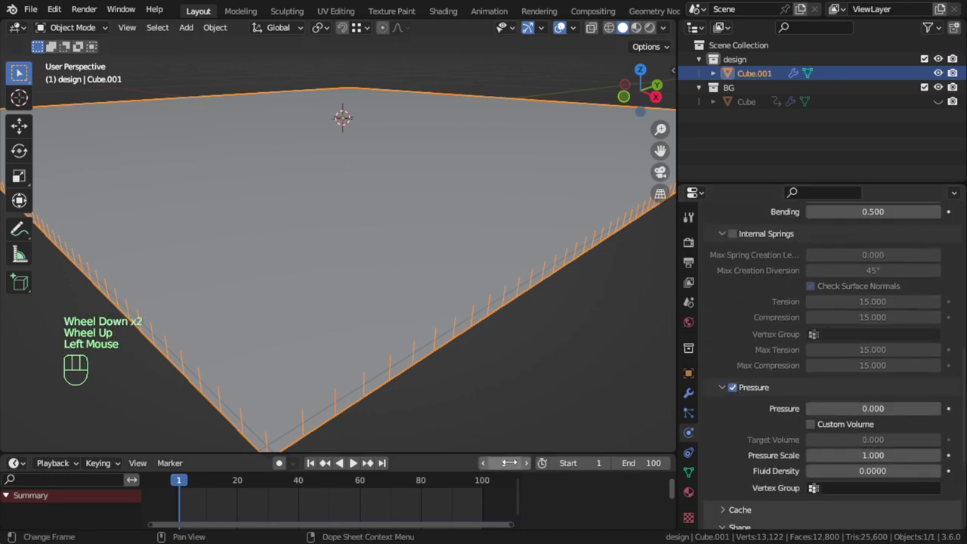
{"action": "double_click", "coordinate": [874, 408]}
{"action": "type", "text": "1"}
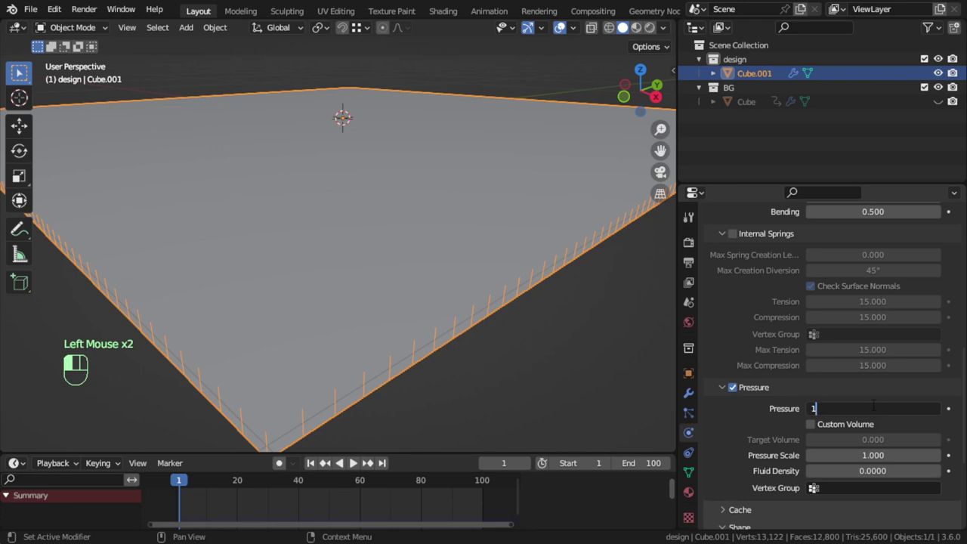
{"action": "key", "text": "Return"}
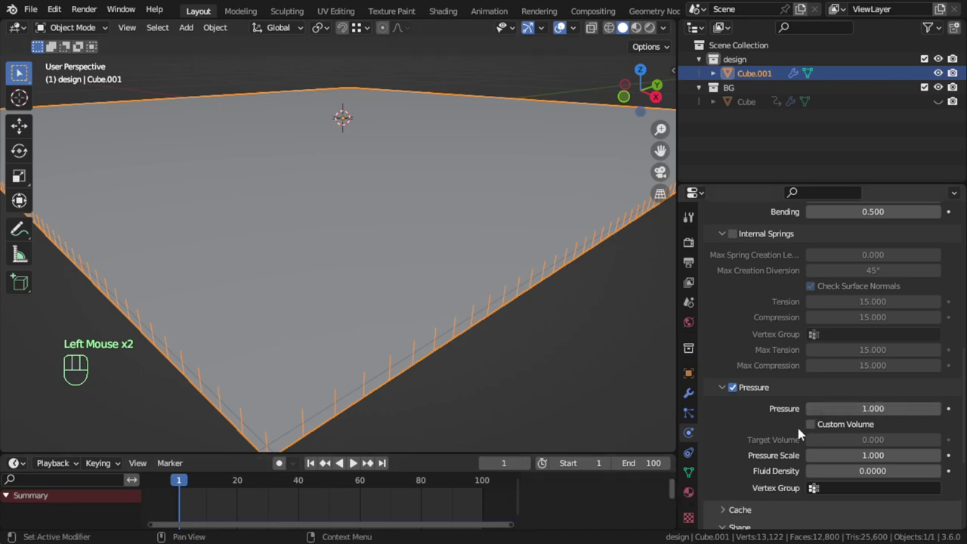
{"action": "key", "text": "i"}
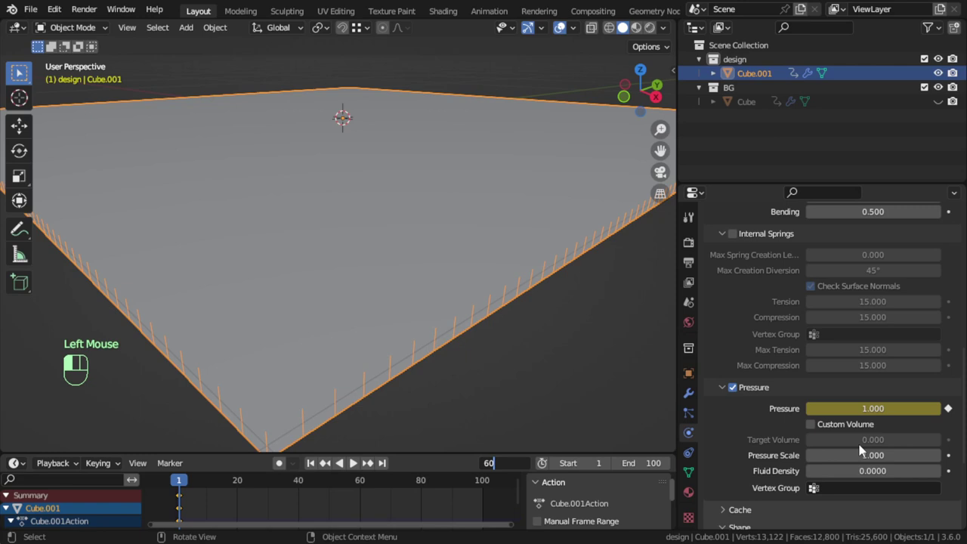
- At frame 60, set Pressure to 7 and keyframe it
{"action": "key", "text": "Return"}
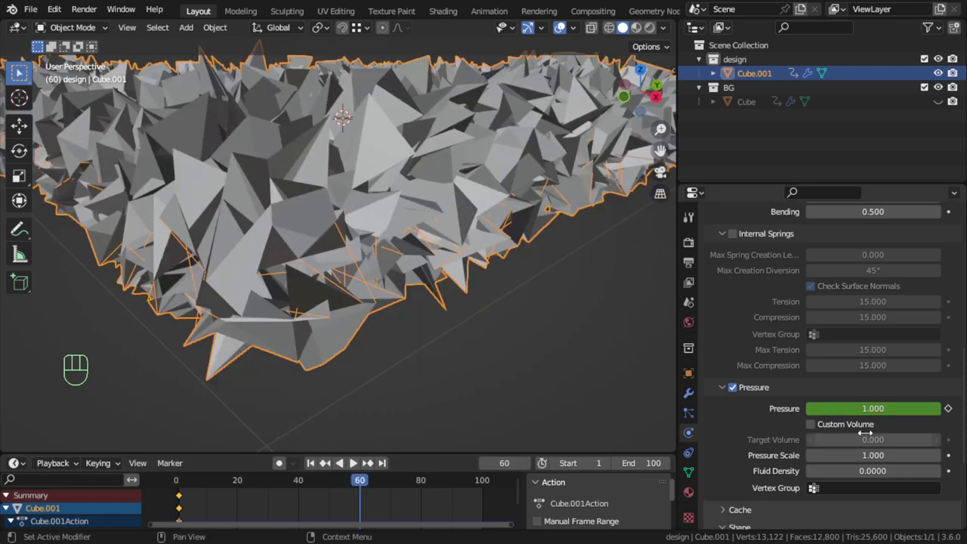
{"action": "left_click", "coordinate": [873, 408]}
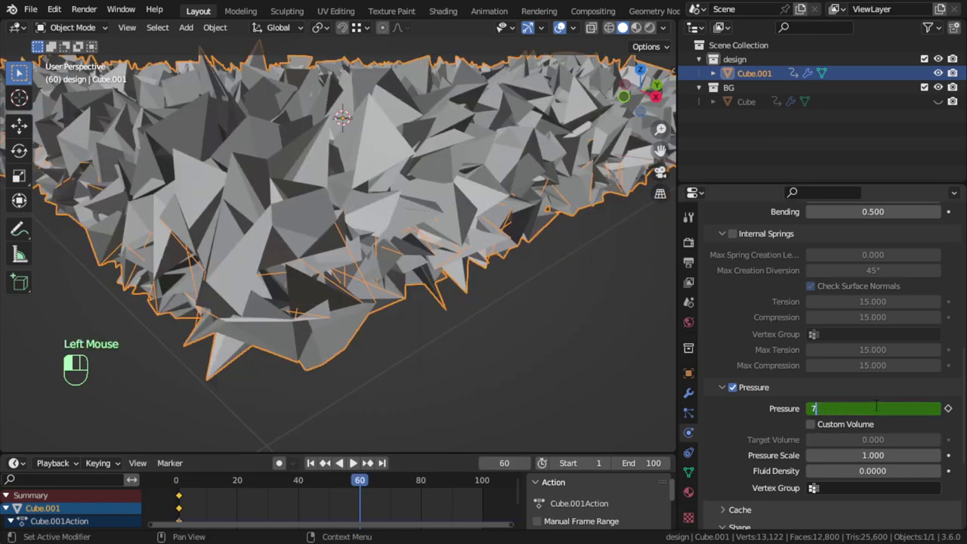
{"action": "key", "text": "Return"}
{"action": "key", "text": "i"}
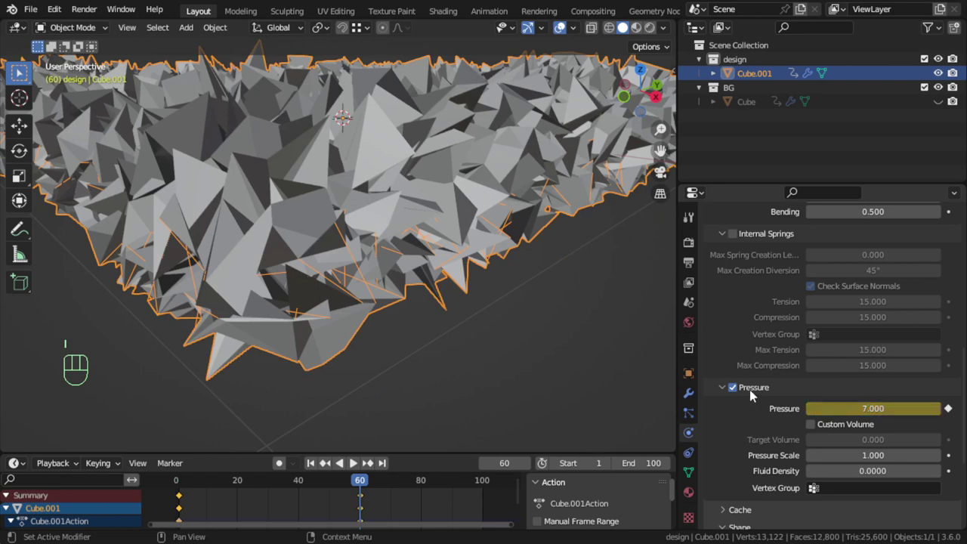
{"action": "scroll", "coordinate": [860, 419], "scroll_direction": "up", "scroll_amount": 4}
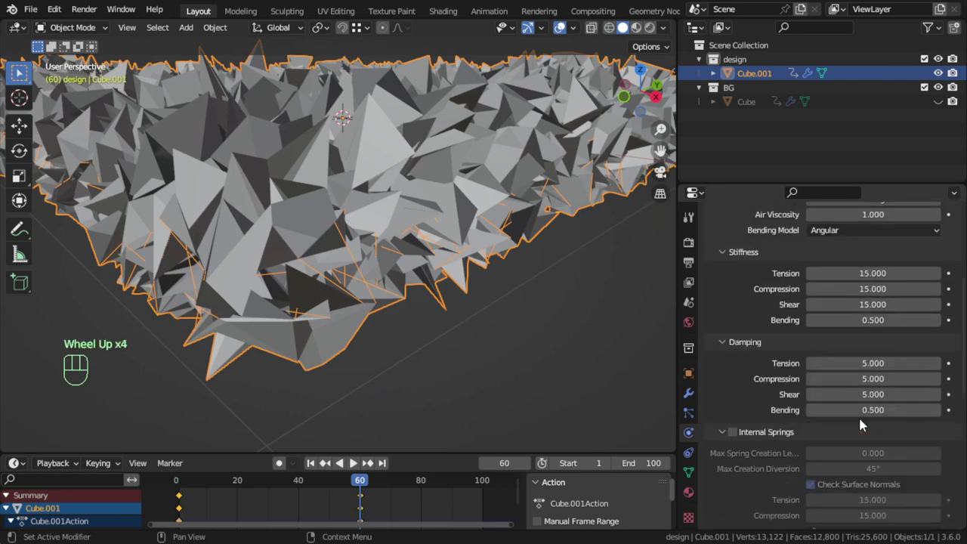
{"action": "scroll", "coordinate": [860, 420], "scroll_direction": "up", "scroll_amount": 3}
- Jump to frame 1, expand Cache and set the scene End frame to 150
{"action": "scroll", "coordinate": [859, 422], "scroll_direction": "up", "scroll_amount": 2}
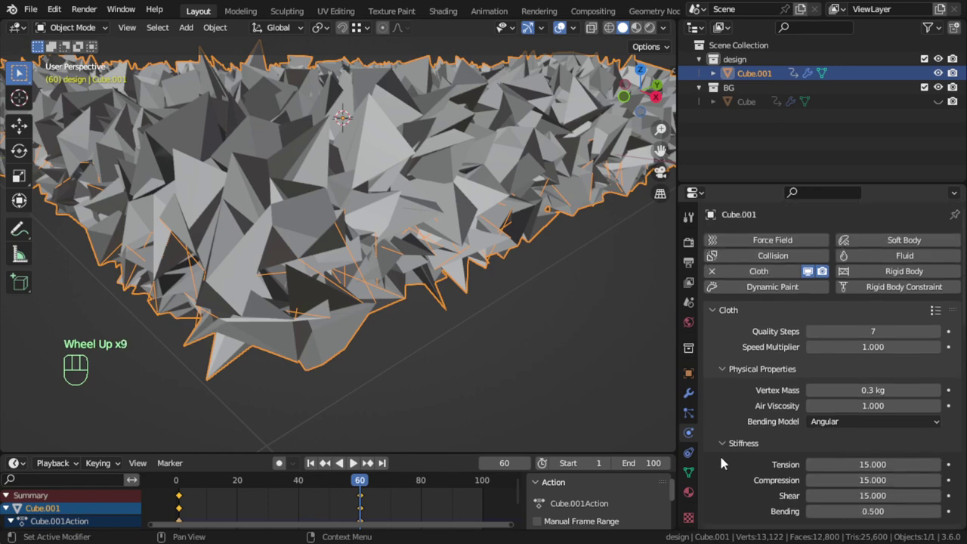
{"action": "left_click", "coordinate": [311, 462]}
{"action": "scroll", "coordinate": [924, 393], "scroll_direction": "down", "scroll_amount": 3}
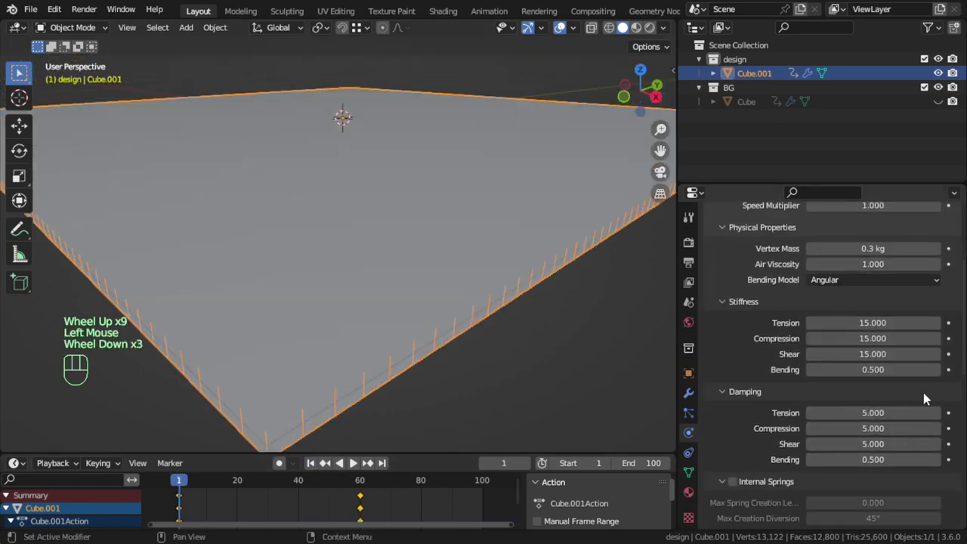
{"action": "scroll", "coordinate": [925, 398], "scroll_direction": "down", "scroll_amount": 8}
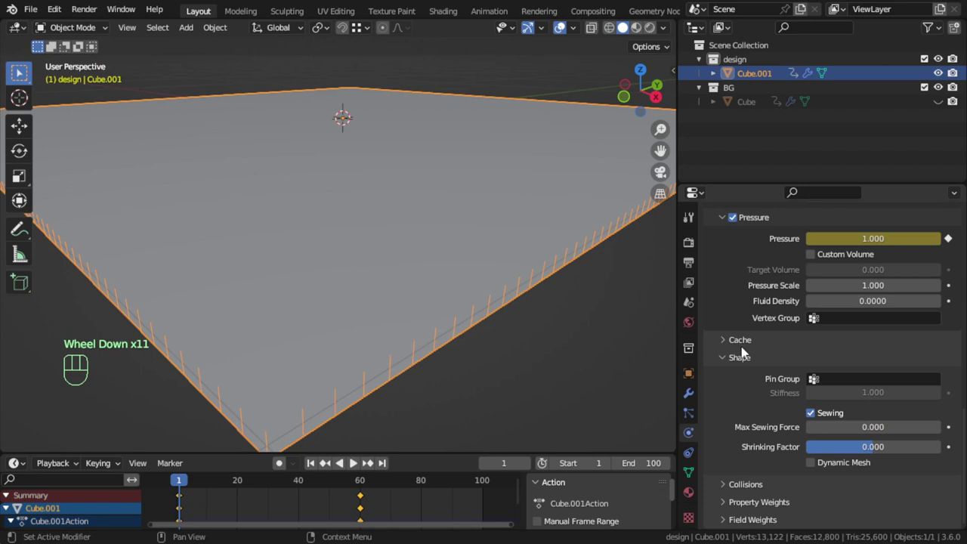
{"action": "left_click", "coordinate": [741, 347]}
{"action": "left_click", "coordinate": [639, 464]}
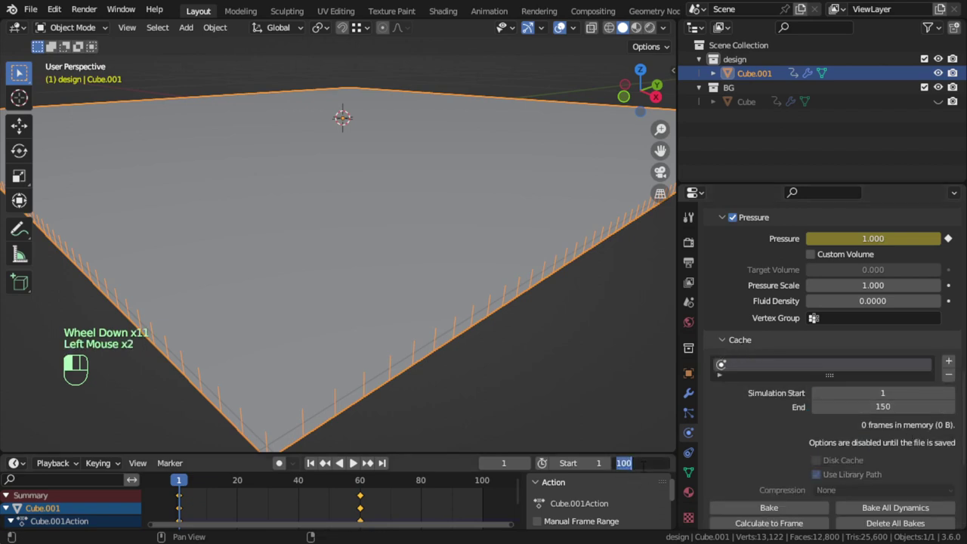
{"action": "type", "text": "150"}
{"action": "key", "text": "Return"}
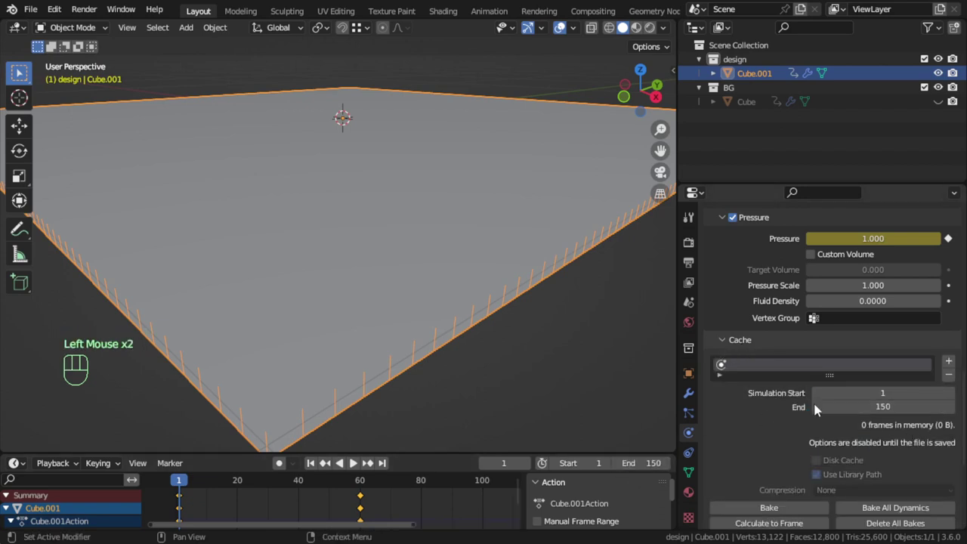
{"action": "scroll", "coordinate": [895, 446], "scroll_direction": "down", "scroll_amount": 2}
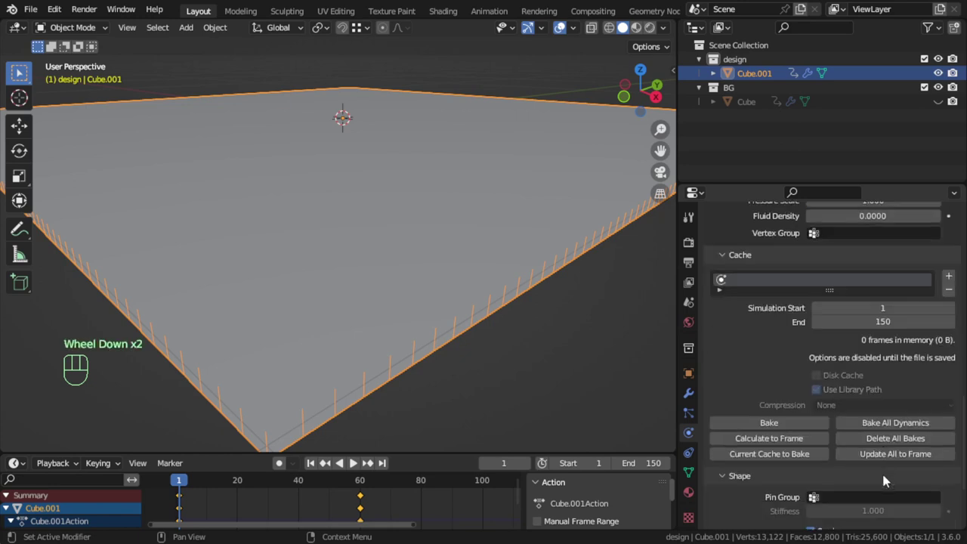
{"action": "left_click", "coordinate": [885, 422]}
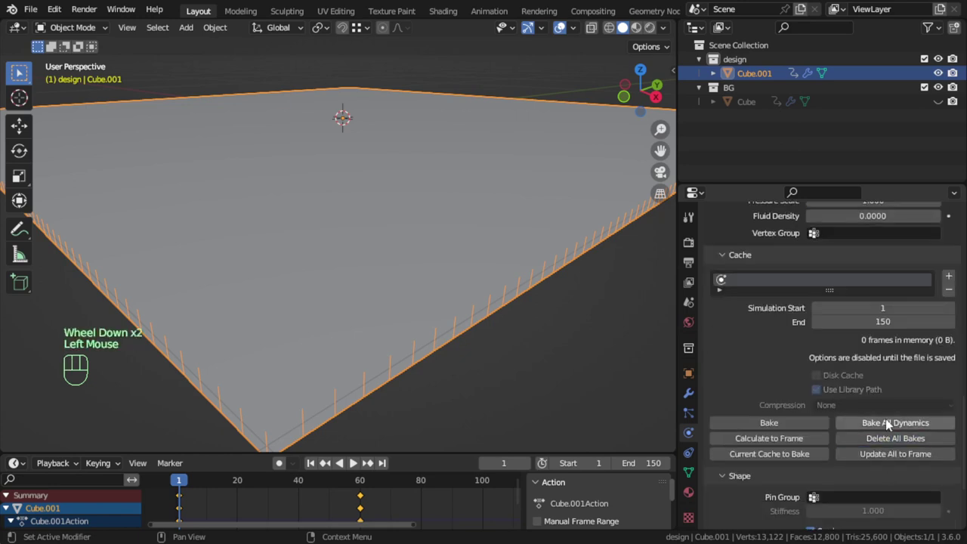
- Exclude the BG collection and bake all cloth dynamics so the plate inflates
{"action": "left_click", "coordinate": [924, 87]}
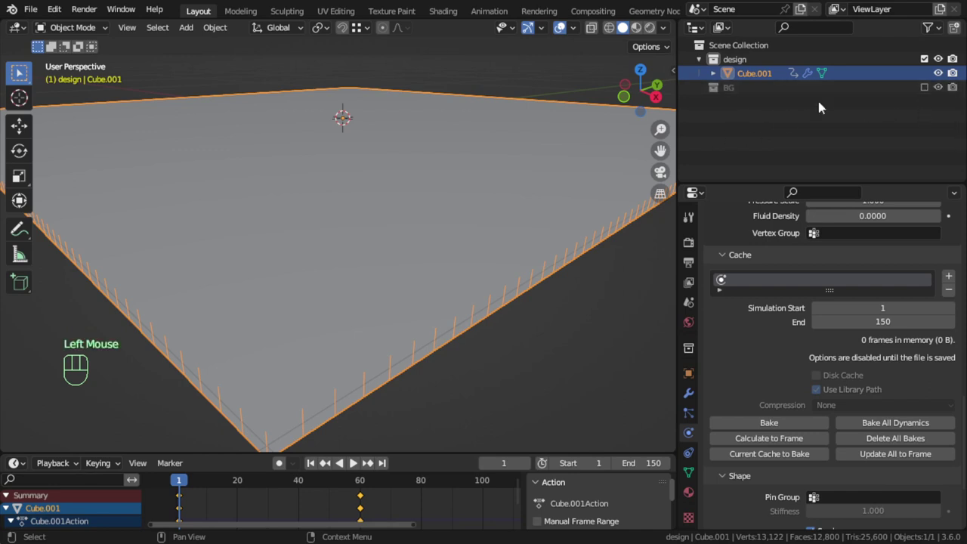
{"action": "left_click", "coordinate": [886, 424]}
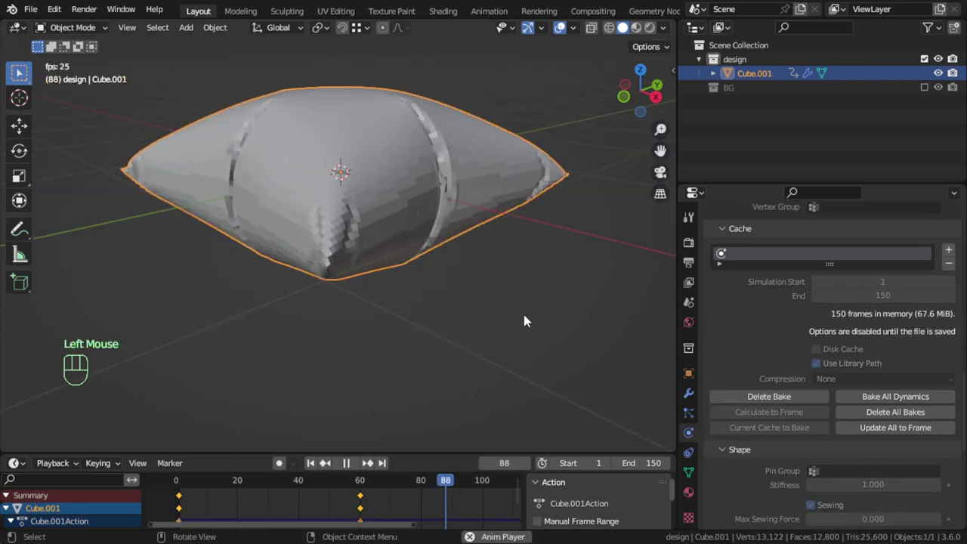
{"action": "left_click", "coordinate": [523, 314]}
{"action": "left_click_drag", "start_coordinate": [423, 284], "coordinate": [451, 325], "text": "alt"}
{"action": "middle_click_drag", "start_coordinate": [452, 320], "coordinate": [443, 256], "text": "alt"}
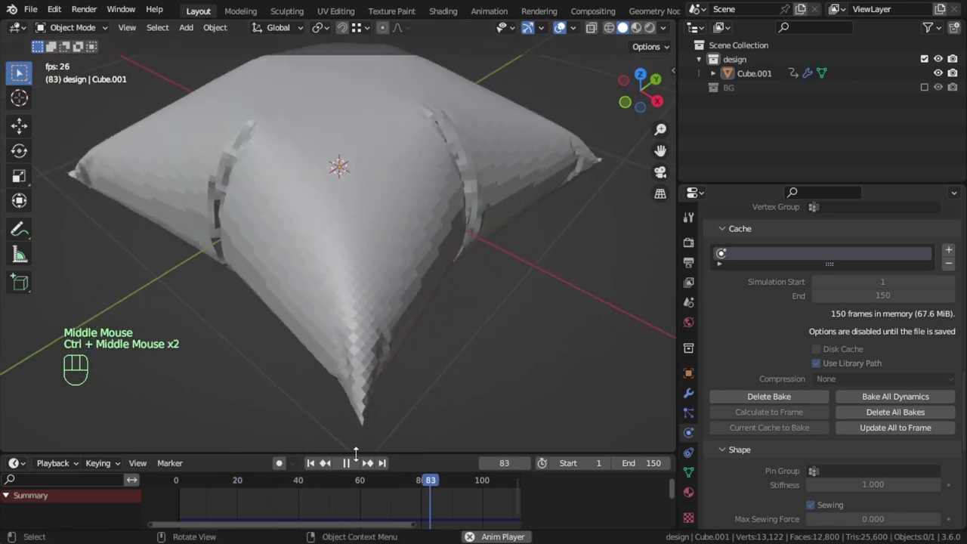
- Scrub the timeline through the late inflation frames and settle on frame 117
{"action": "left_click", "coordinate": [457, 485]}
{"action": "left_click_drag", "start_coordinate": [456, 484], "coordinate": [497, 486]}
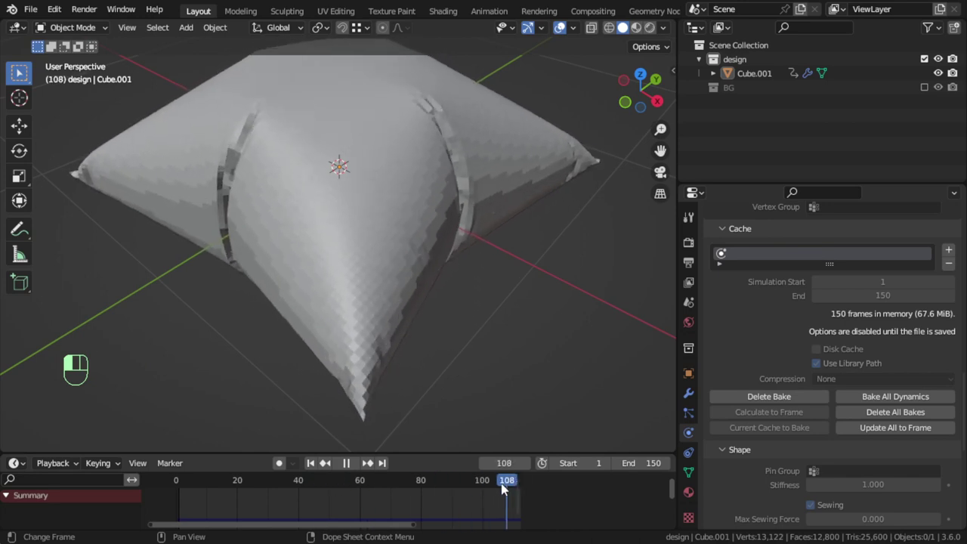
{"action": "left_click_drag", "start_coordinate": [414, 525], "coordinate": [498, 527]}
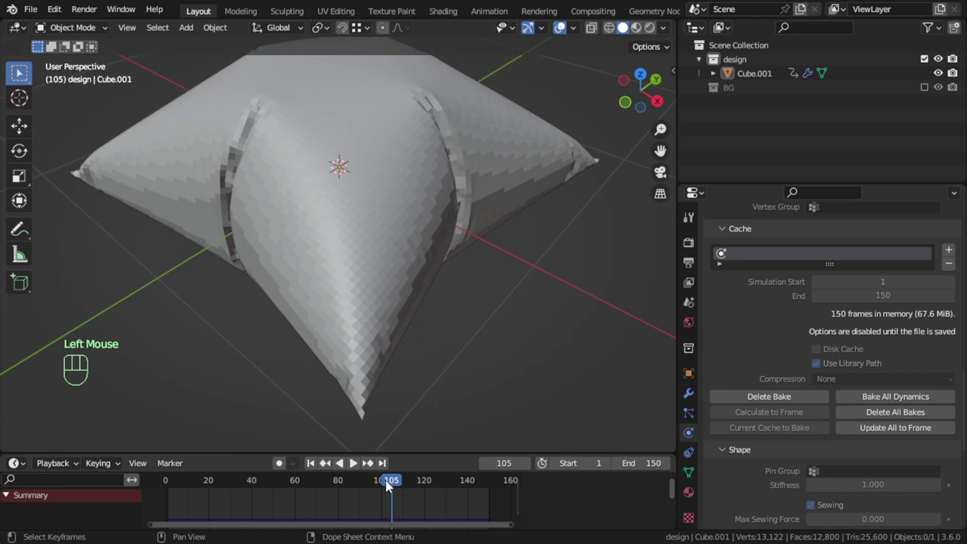
{"action": "left_click", "coordinate": [352, 463]}
{"action": "mouse_move", "coordinate": [436, 487]}
{"action": "left_mouse_down"}
{"action": "mouse_move", "coordinate": [500, 486]}
{"action": "mouse_move", "coordinate": [246, 486]}
{"action": "mouse_move", "coordinate": [420, 488]}
{"action": "left_mouse_up"}
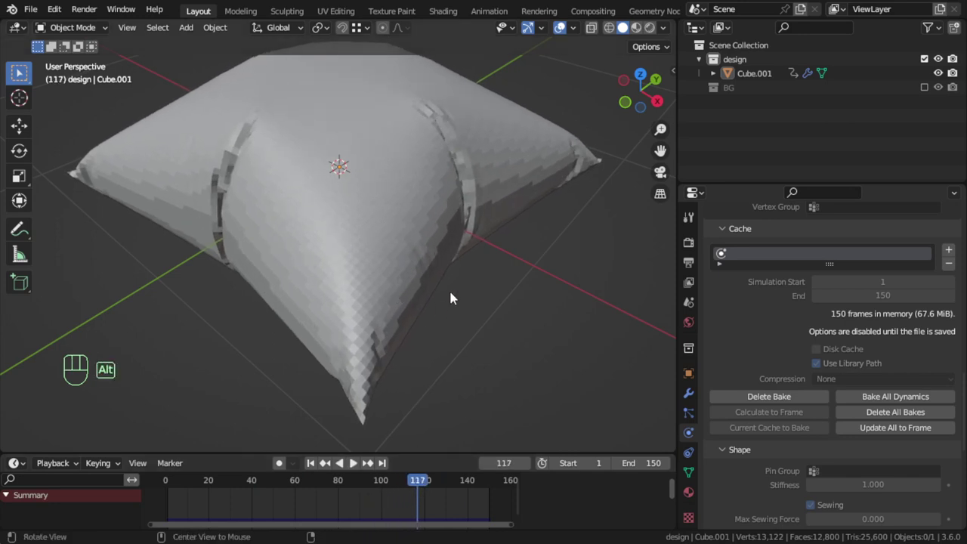
{"action": "middle_click_drag", "start_coordinate": [451, 298], "coordinate": [462, 261], "text": "alt"}
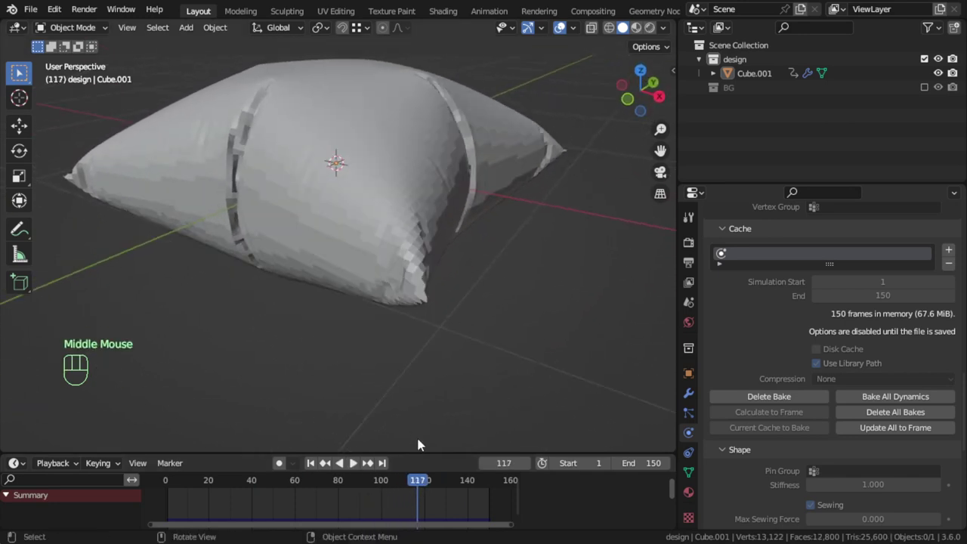
- Apply Shade Smooth to the inflated pillow
{"action": "left_click", "coordinate": [403, 243]}
{"action": "right_click", "coordinate": [408, 195]}
{"action": "left_click", "coordinate": [407, 194]}
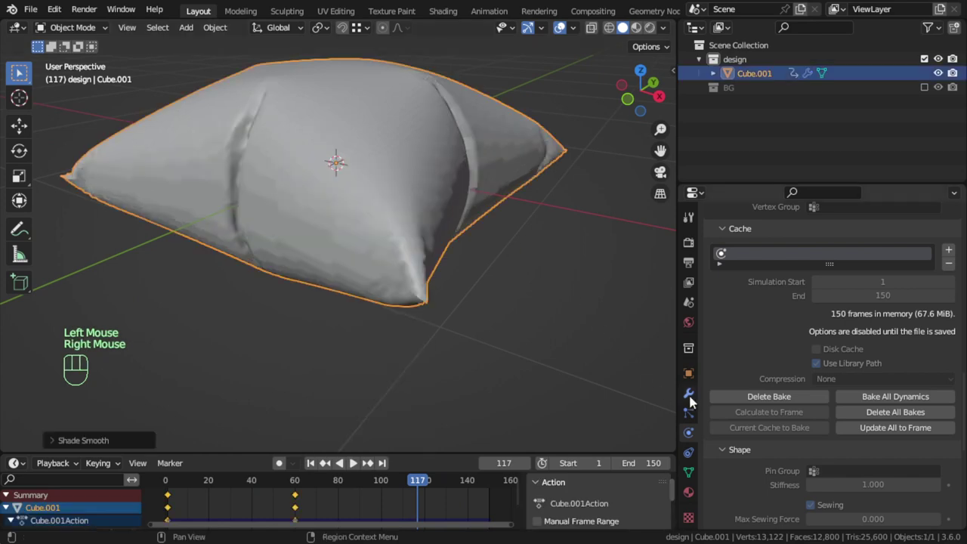
- Add a trial Subdivision Surface modifier, inspect the result, then remove it
{"action": "left_click", "coordinate": [688, 394]}
{"action": "left_click", "coordinate": [778, 240]}
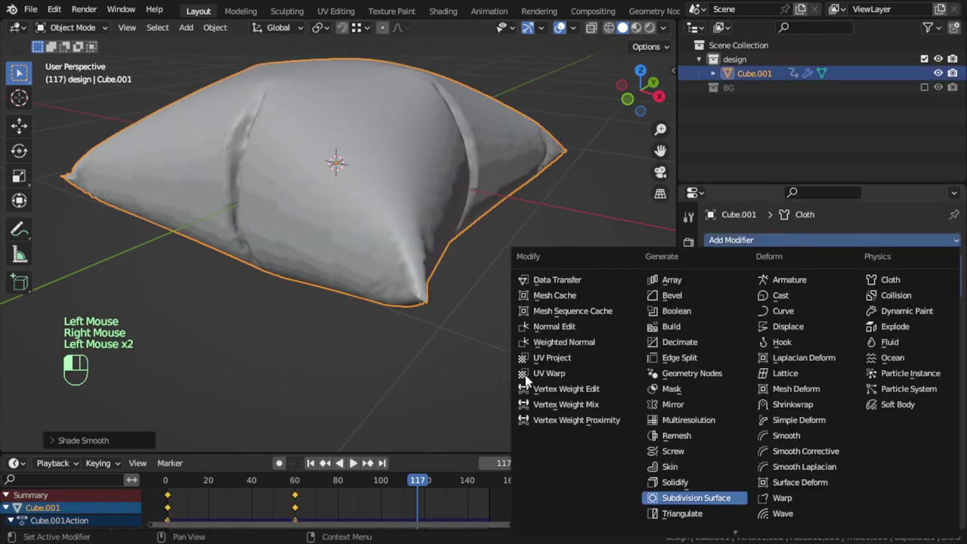
{"action": "left_click", "coordinate": [695, 497]}
{"action": "middle_click_drag", "start_coordinate": [443, 337], "coordinate": [385, 266], "text": "alt"}
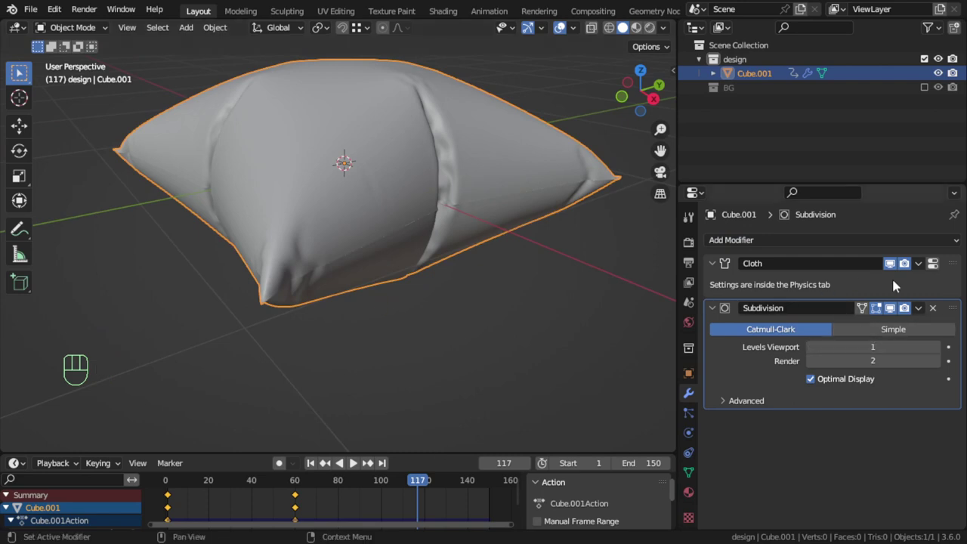
{"action": "left_click", "coordinate": [932, 308]}
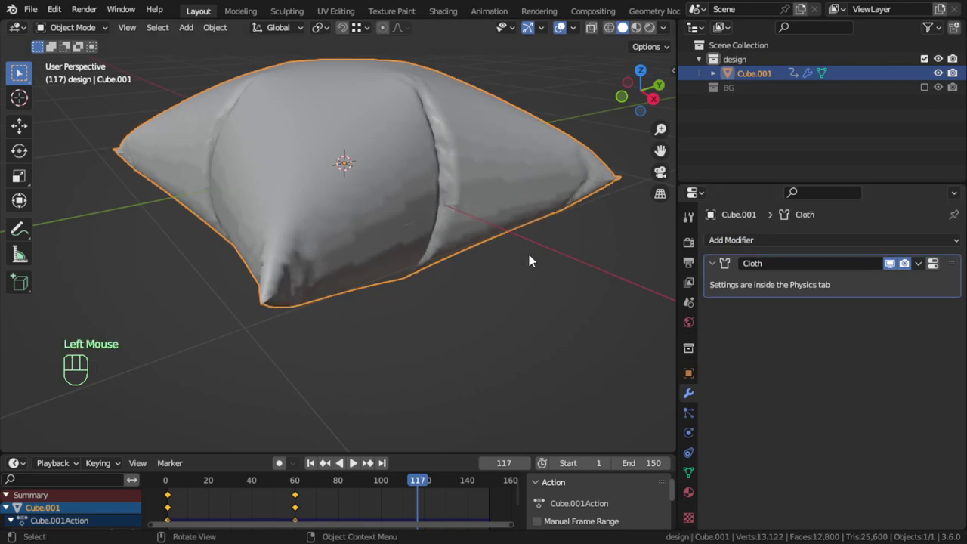
- Re-add Subdivision Surface with render level 1 and apply Visual Geometry to Mesh
{"action": "key", "text": "ctrl+a"}
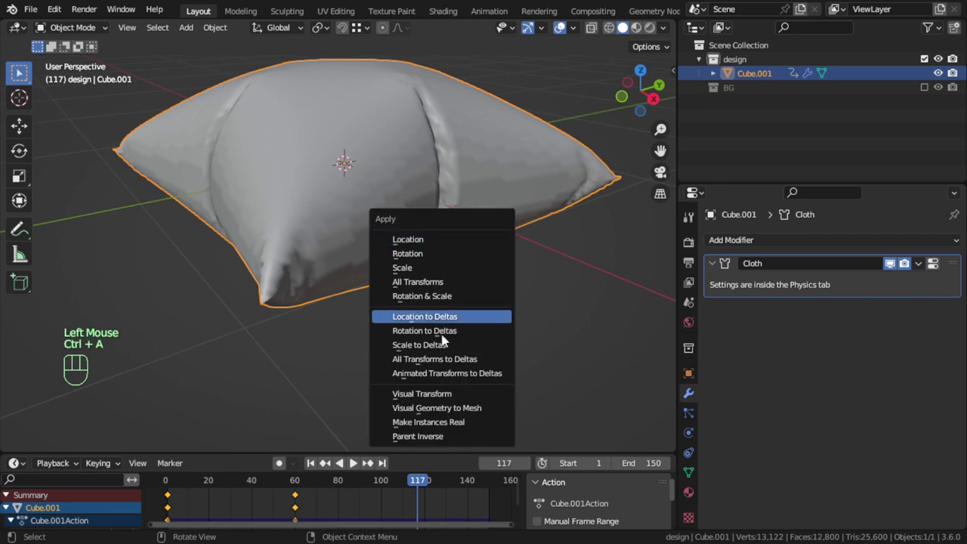
{"action": "left_click", "coordinate": [750, 240]}
{"action": "left_click", "coordinate": [689, 498]}
{"action": "left_click", "coordinate": [810, 361]}
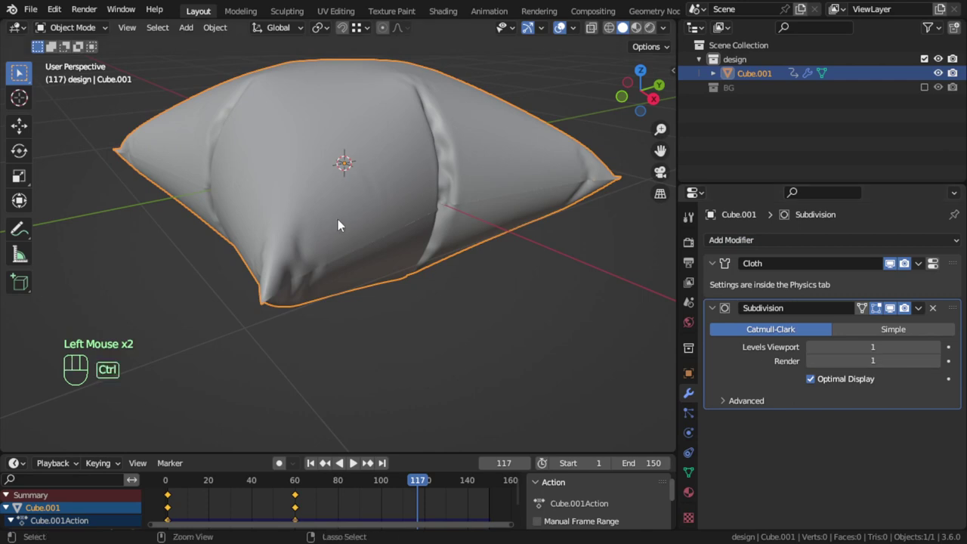
{"action": "key", "text": "ctrl+a"}
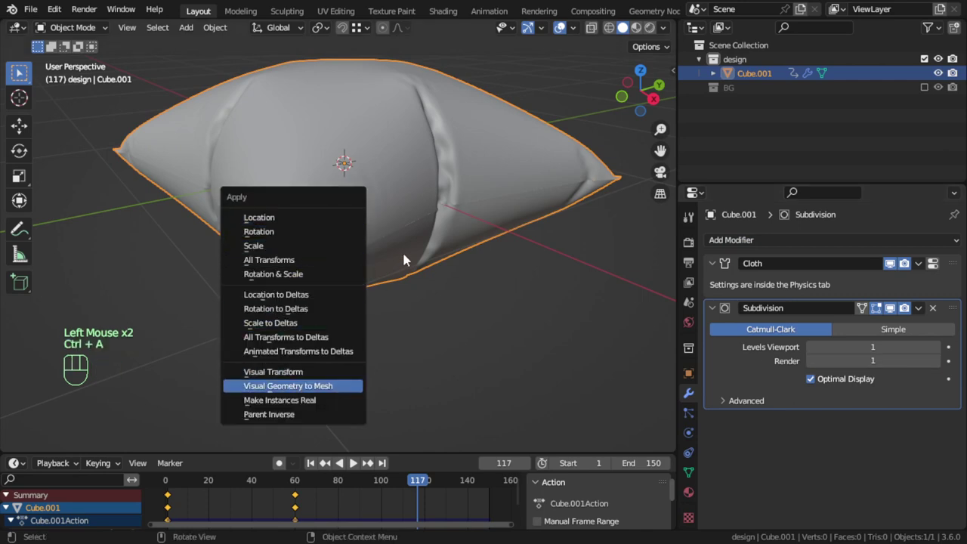
{"action": "key", "text": "Tab"}
{"action": "key", "text": "Tab"}
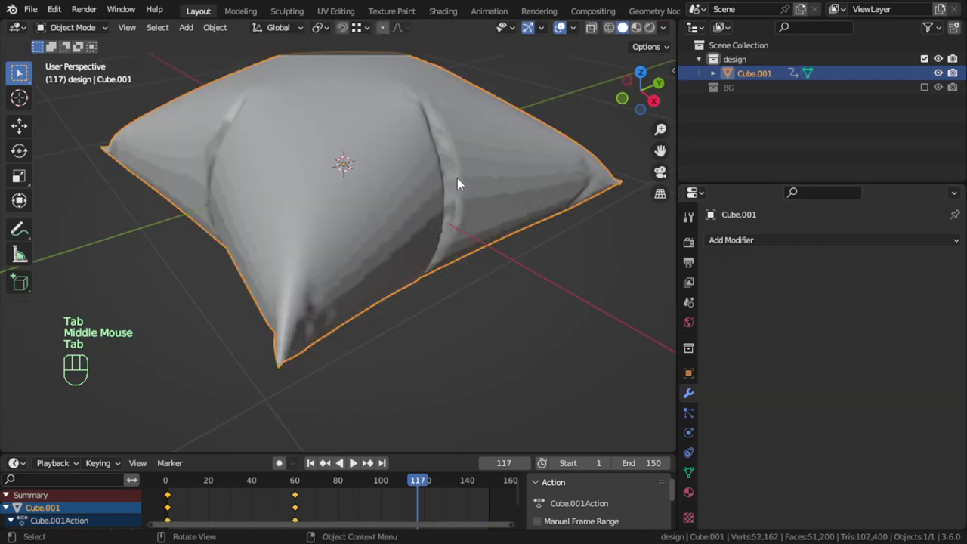
- Apply Shade Smooth to the applied pillow mesh
{"action": "right_click", "coordinate": [457, 179]}
{"action": "left_click", "coordinate": [460, 182]}
{"action": "middle_click_drag", "start_coordinate": [405, 230], "coordinate": [442, 224], "text": "alt"}
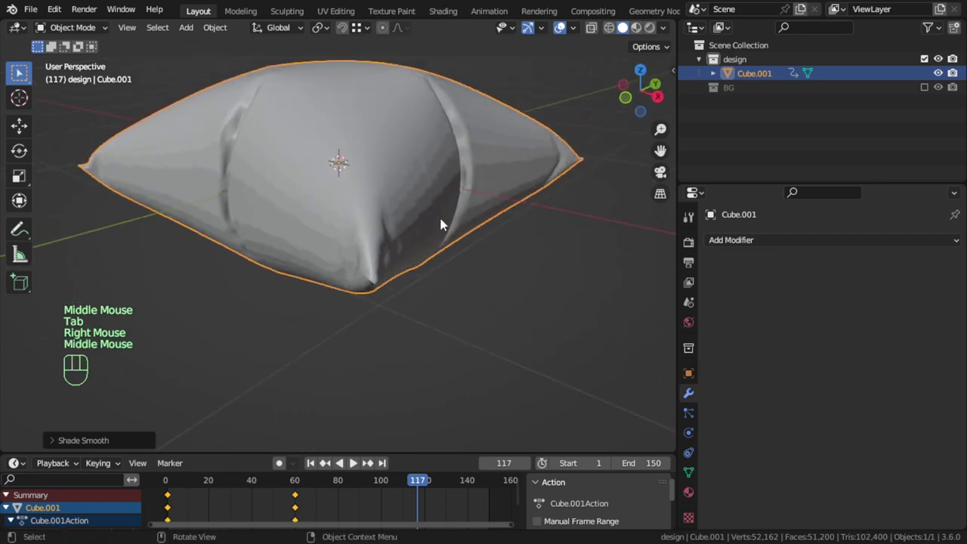
- In Edit Mode, select all geometry and scale it down along Z
{"action": "key", "text": "Tab"}
{"action": "key", "text": "a"}
{"action": "key", "text": "s"}
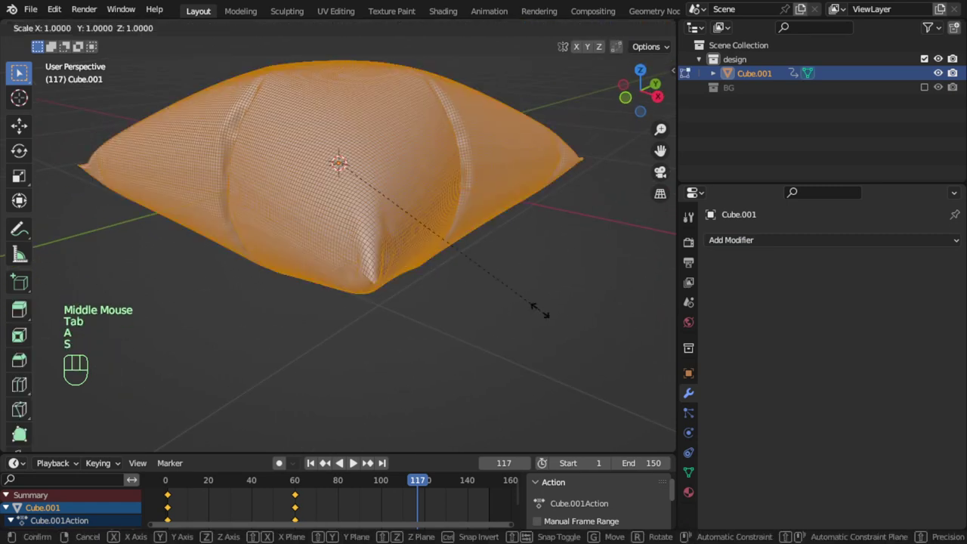
{"action": "key", "text": "z"}
{"action": "left_click", "coordinate": [513, 286]}
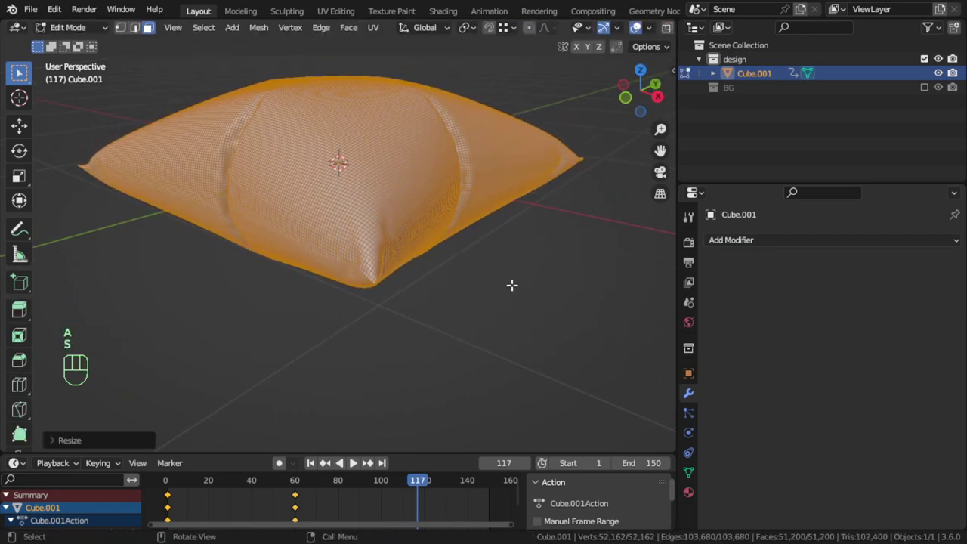
{"action": "middle_click_drag", "start_coordinate": [511, 282], "coordinate": [437, 220], "text": "alt"}
{"action": "key", "text": "Tab"}
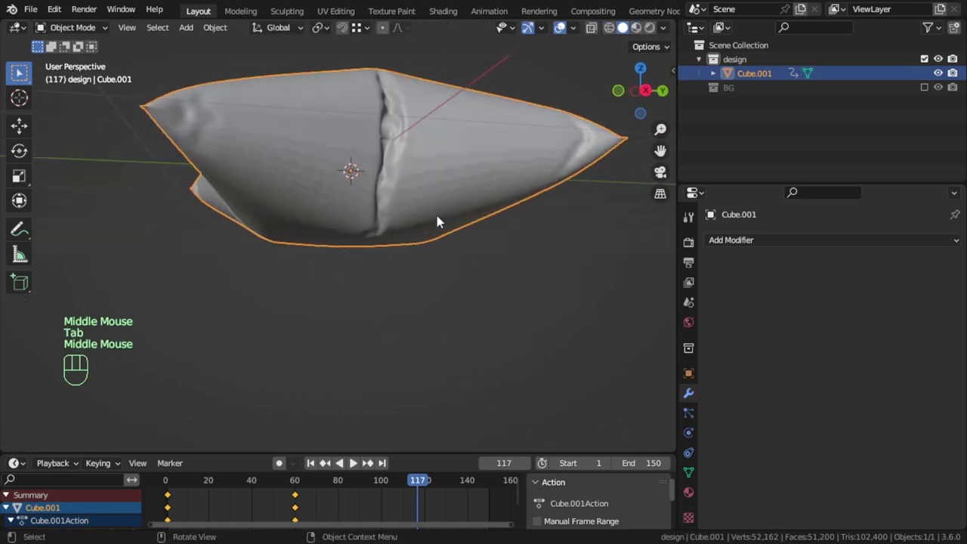
- From the front view, squash the mesh further along Z to about 0.77 height
{"action": "key", "text": "KP_1"}
{"action": "key", "text": "Tab"}
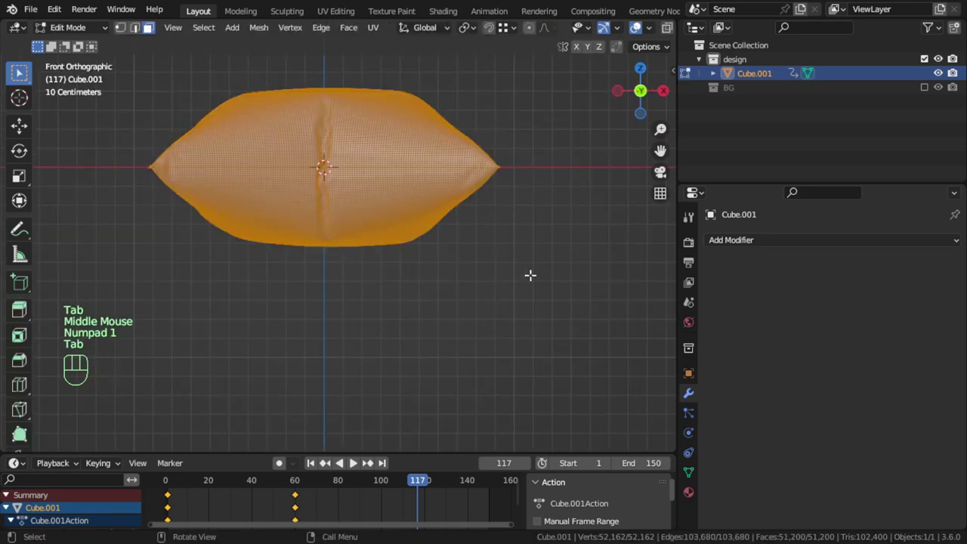
{"action": "key", "text": "s"}
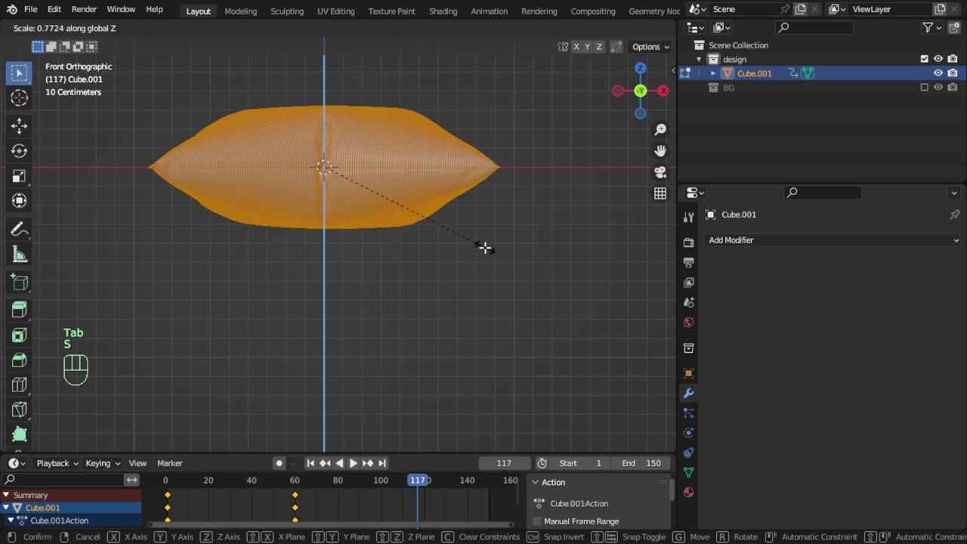
{"action": "left_click", "coordinate": [482, 243]}
{"action": "key", "text": "Tab"}
{"action": "scroll", "coordinate": [476, 222], "scroll_direction": "down", "scroll_amount": 2}
{"action": "middle_click_drag", "start_coordinate": [476, 223], "coordinate": [388, 285]}
{"action": "scroll", "coordinate": [423, 275], "scroll_direction": "up", "scroll_amount": 2}
{"action": "key", "text": "Tab"}
{"action": "key", "text": "Tab"}
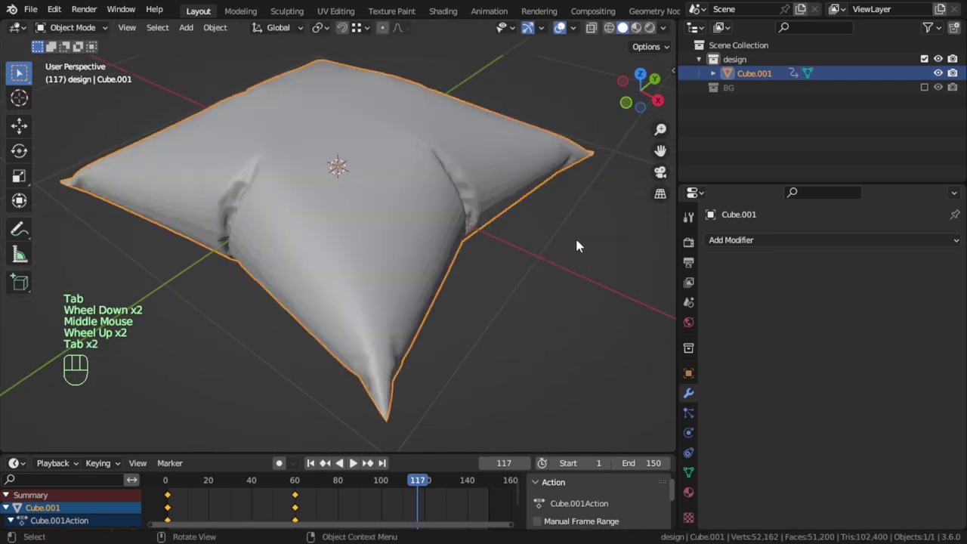
- Add a Subdivision Surface modifier (viewport 1, render 2) and shade the pillow smooth
{"action": "left_click", "coordinate": [731, 239]}
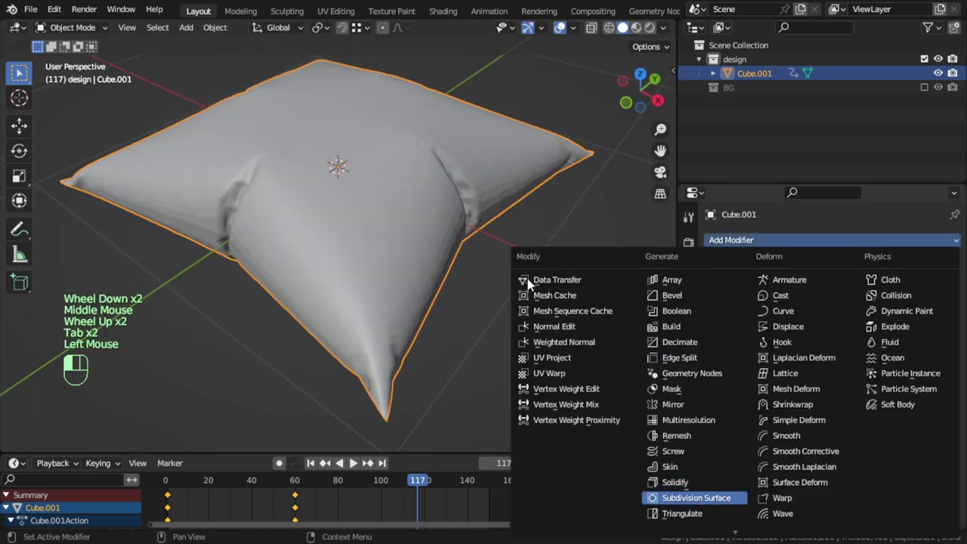
{"action": "key", "text": "Return"}
{"action": "left_click", "coordinate": [444, 205]}
{"action": "right_click", "coordinate": [444, 205]}
{"action": "left_click", "coordinate": [444, 204]}
- Deselect the pillow and view it from the top to judge the shading
{"action": "key", "text": "alt"}
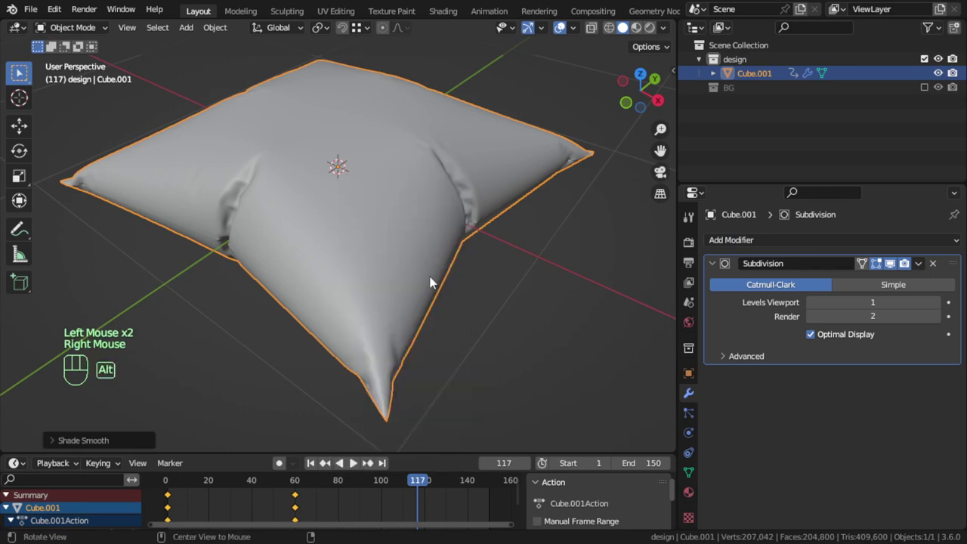
{"action": "key", "text": "alt+a"}
{"action": "middle_click_drag", "start_coordinate": [429, 282], "coordinate": [308, 250], "text": "alt"}
{"action": "key", "text": "KP_7"}
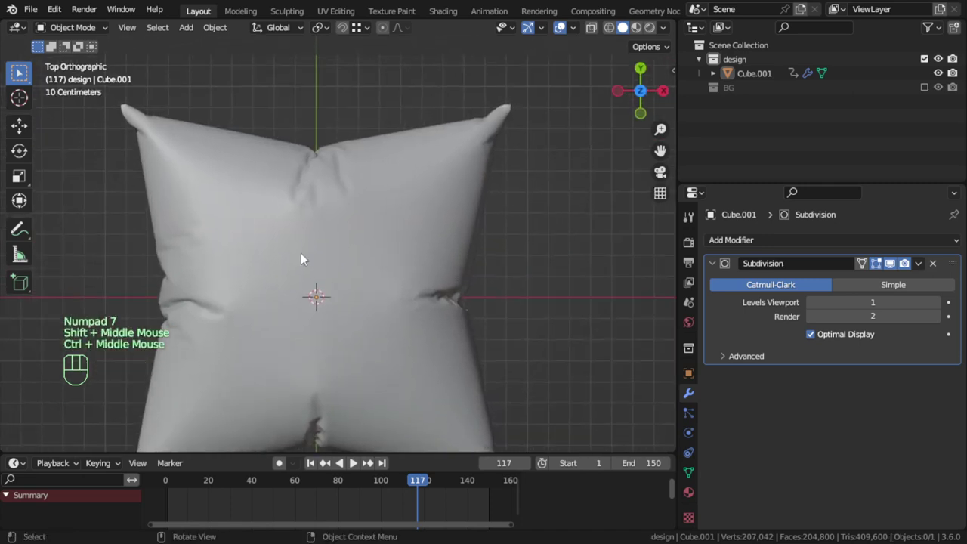